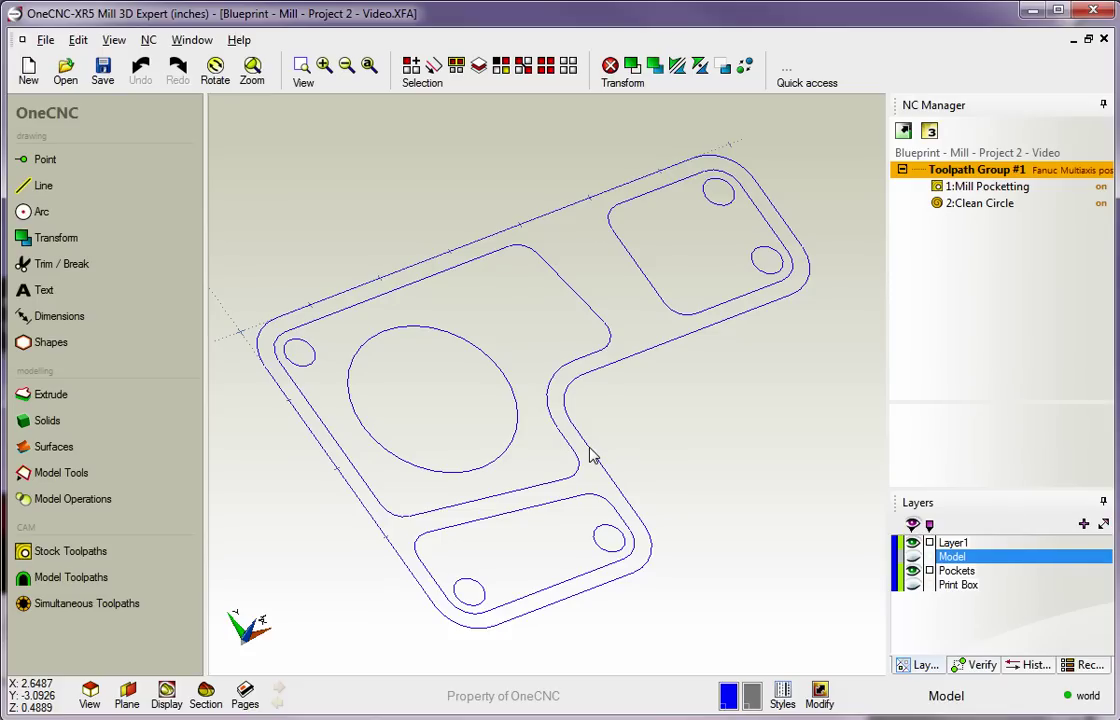
Step: Pick the small hole centres by Arc Center as Drill single positions and finish picking
left_click(85, 556)
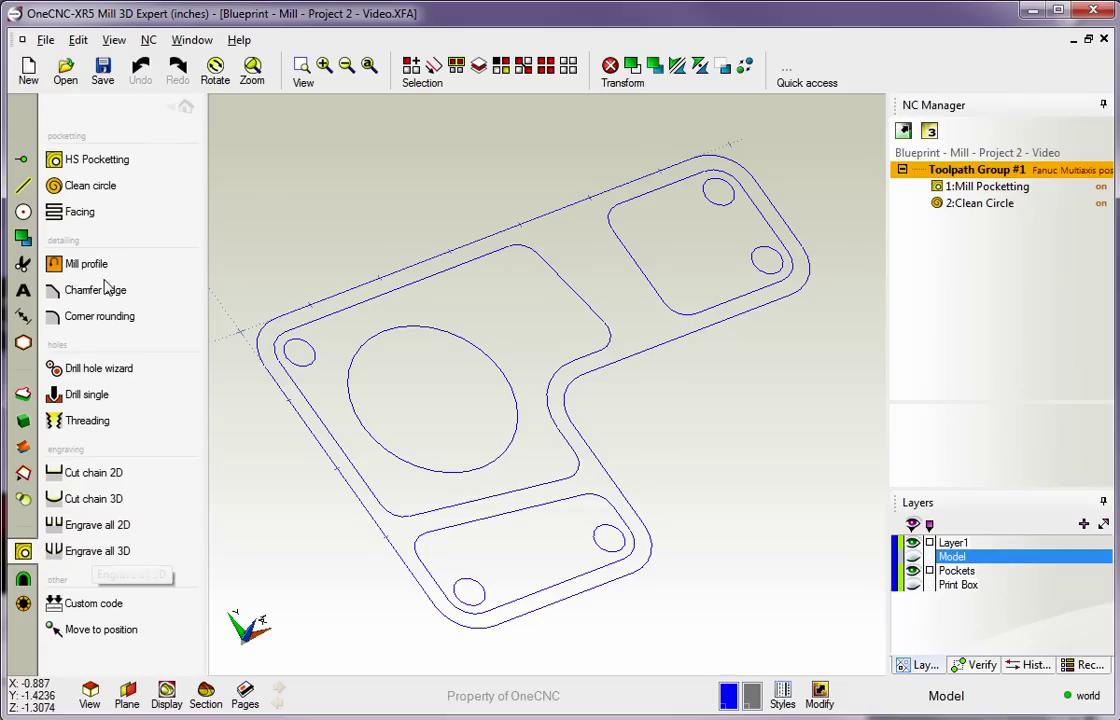
left_click(84, 400)
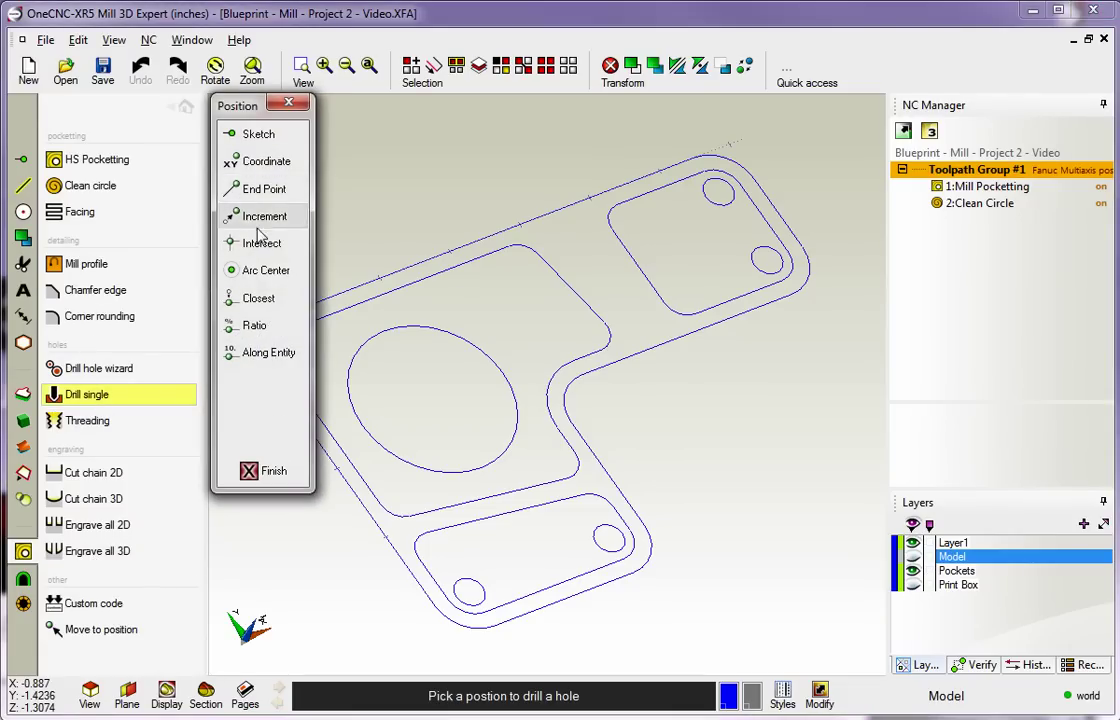
left_click(262, 270)
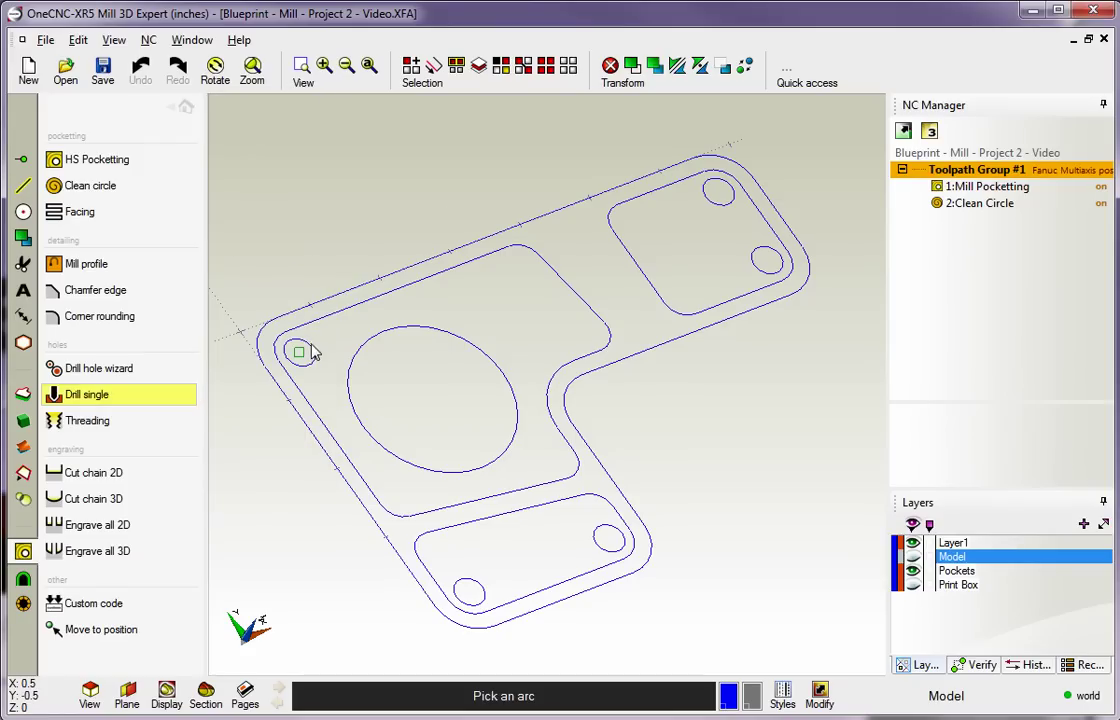
left_click(737, 198)
left_click(766, 261)
left_click(609, 538)
left_click(468, 590)
right_click(545, 553)
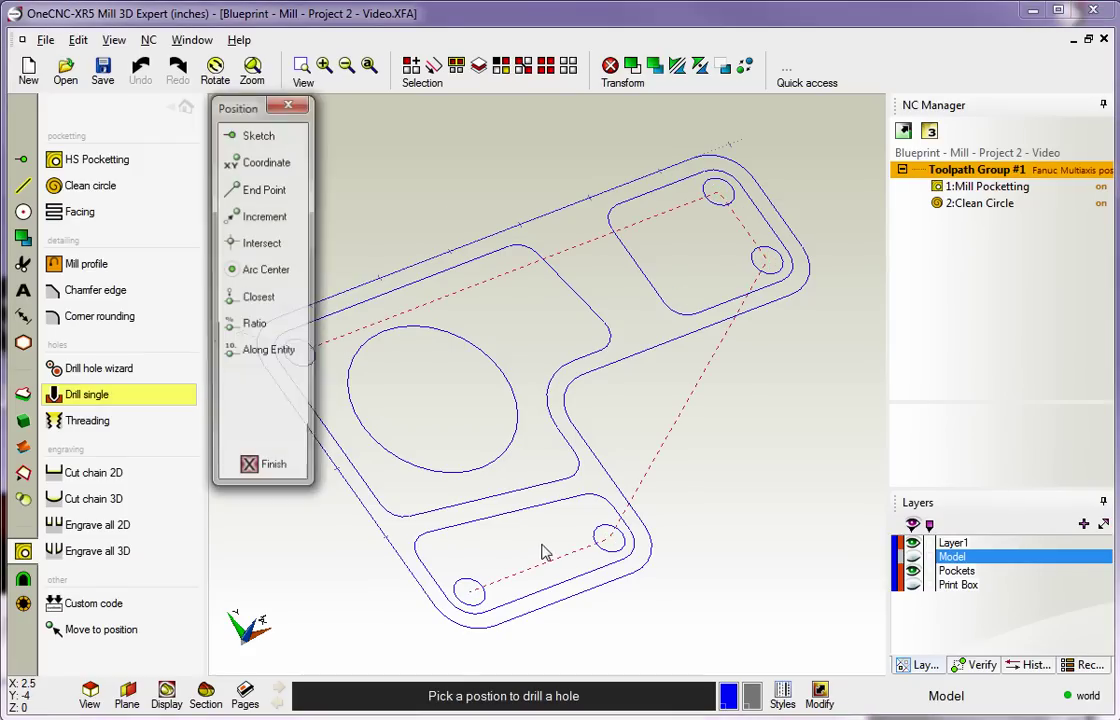
left_click(272, 466)
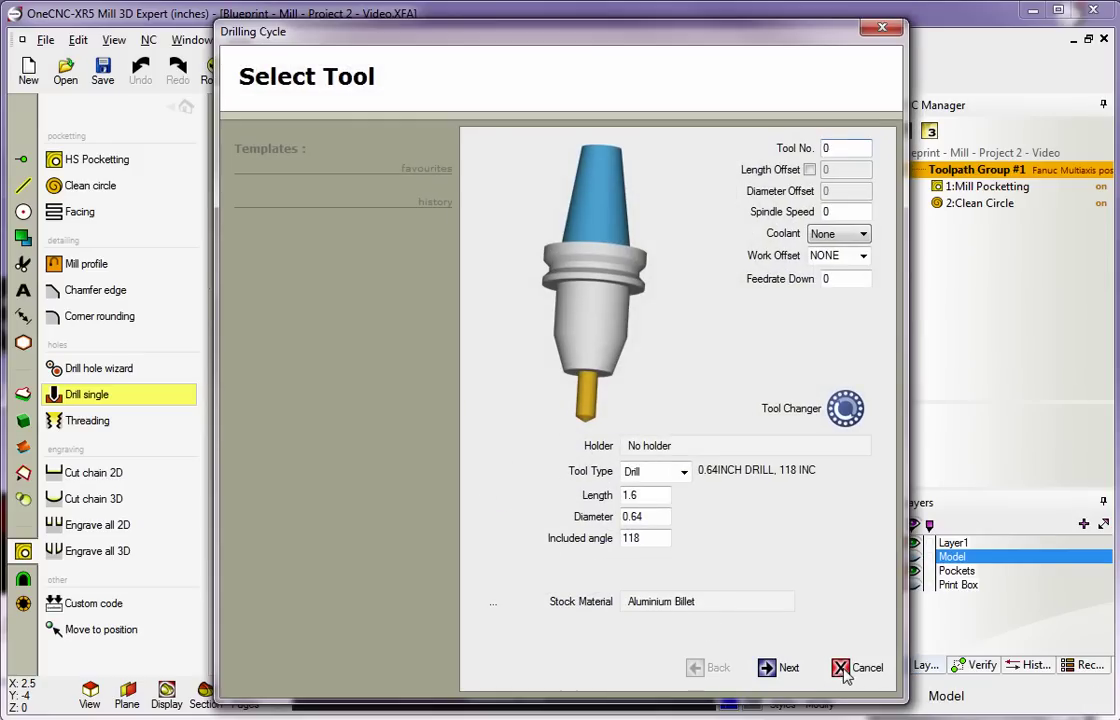
Step: Cancel the single-drill cycle and tilt the part into a 3D view
left_click(832, 667)
middle_click_drag(462, 250, 538, 302)
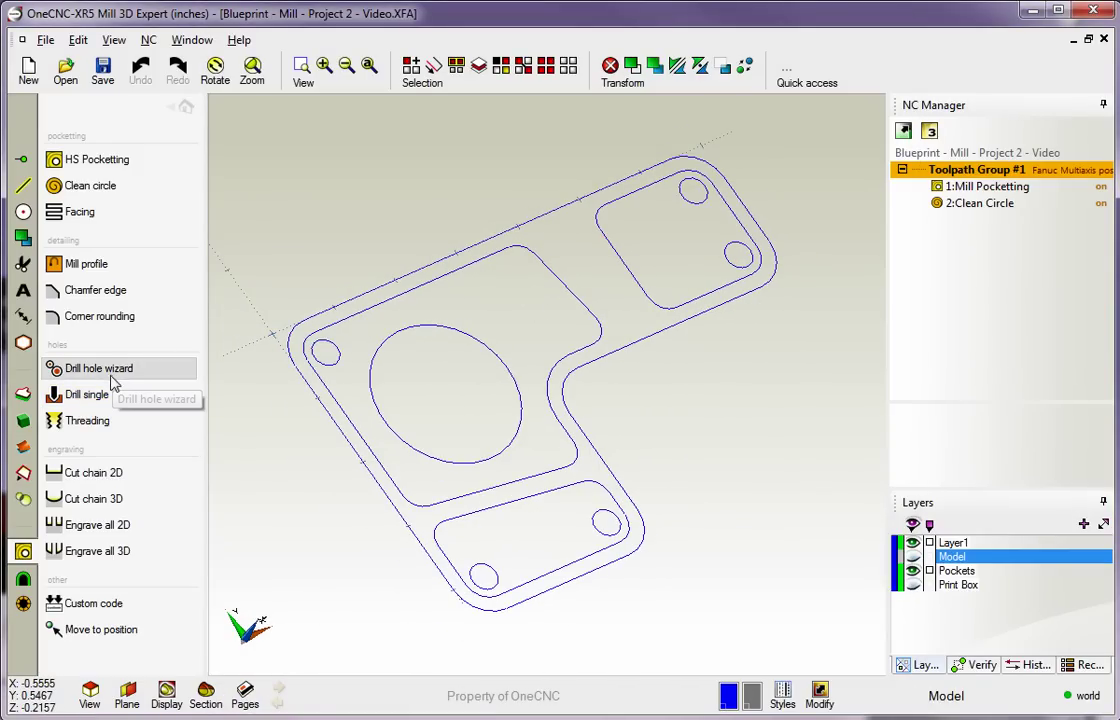
middle_click_drag(530, 470, 533, 487)
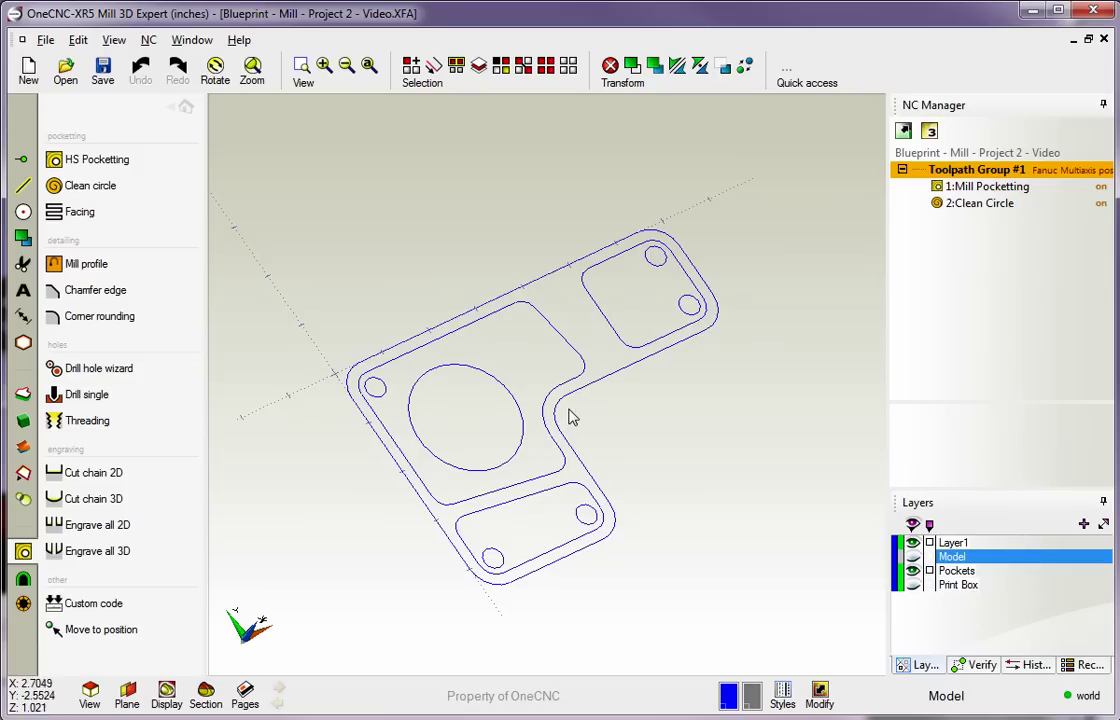
middle_click_drag(572, 415, 483, 467)
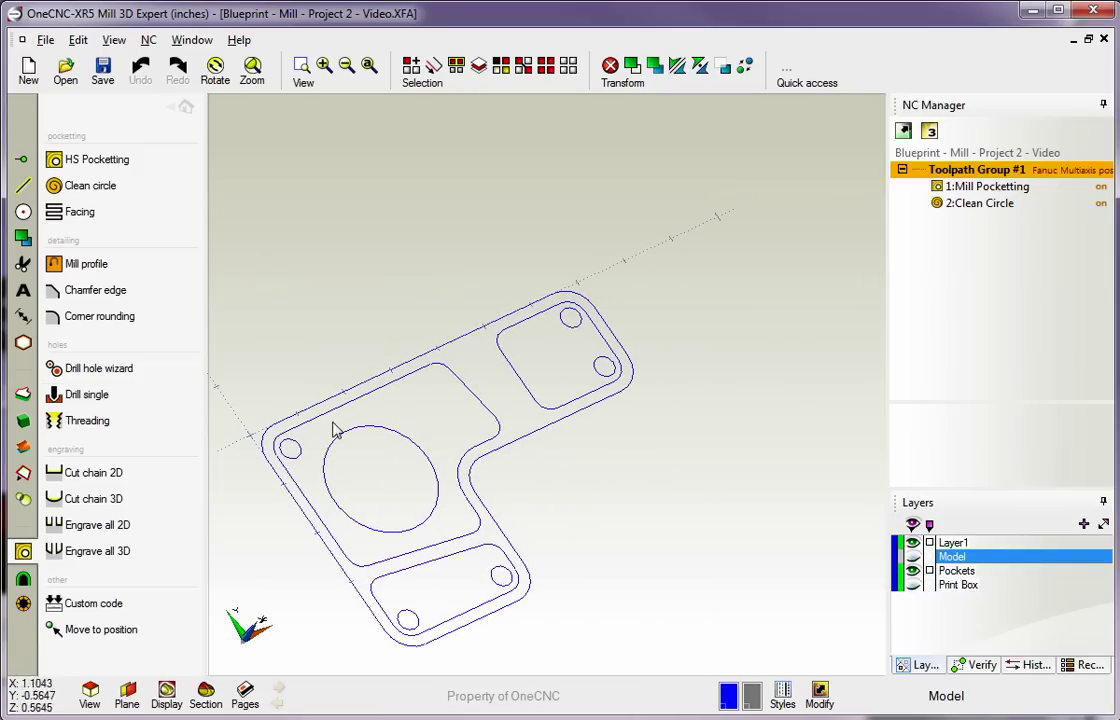
Step: Launch the Drill Hole Wizard, move it aside, and compare the 2 inch and 0.375 inch bolt holes
left_click(120, 369)
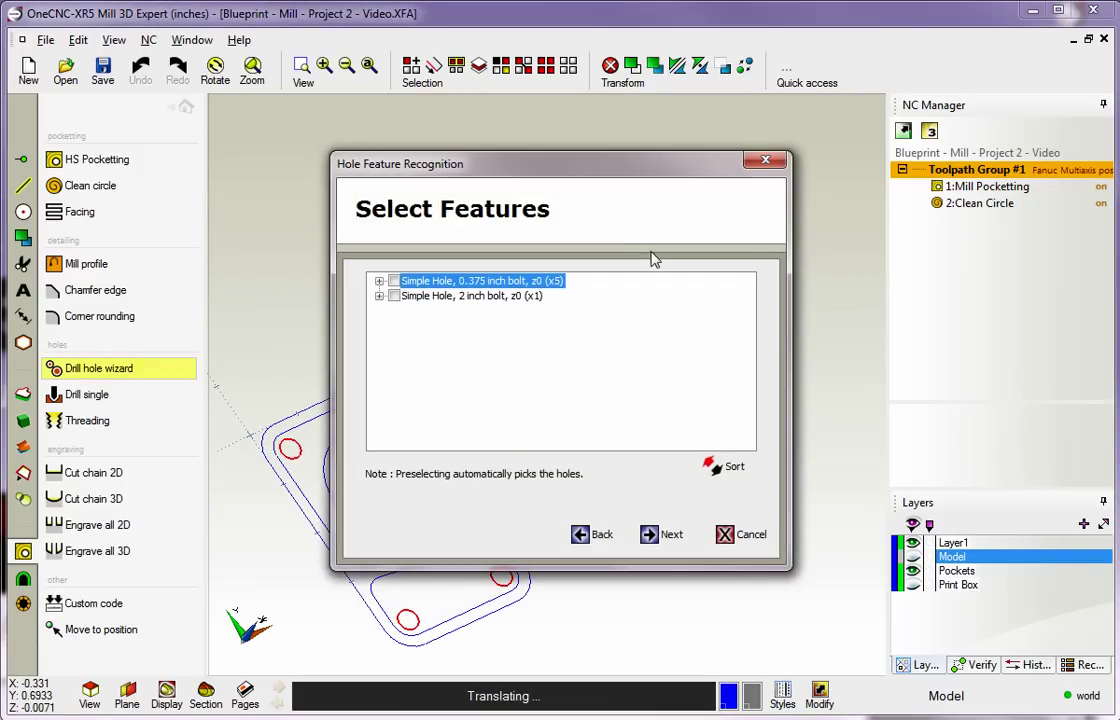
left_click_drag(650, 163, 978, 16)
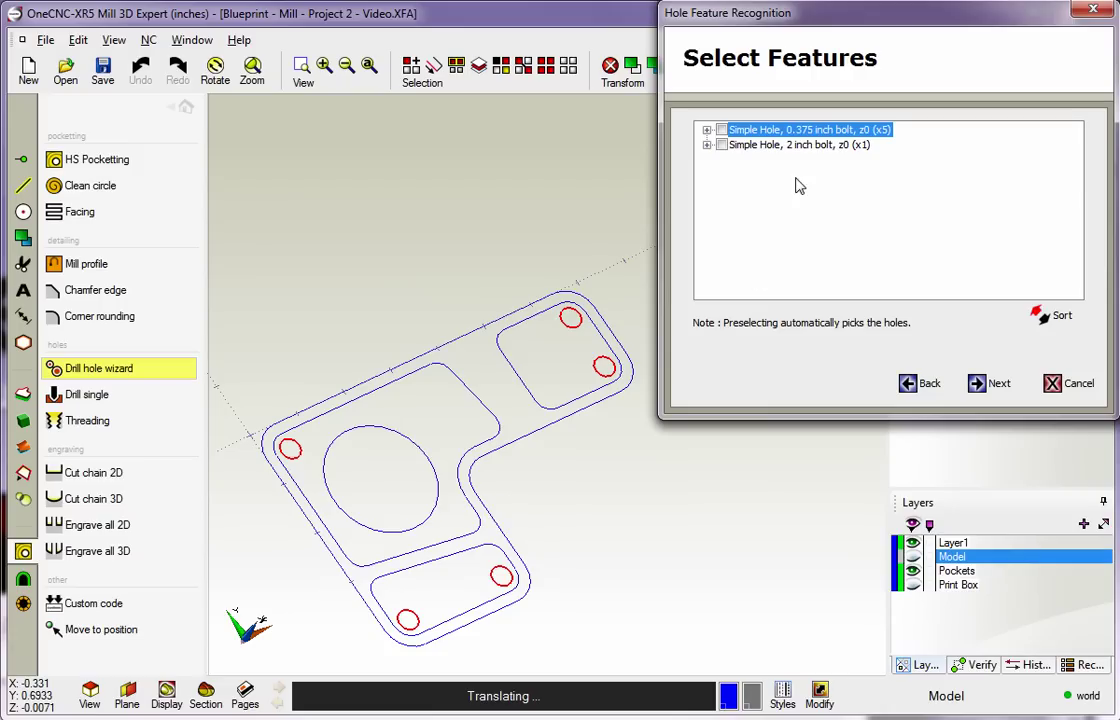
left_click(792, 148)
left_click(791, 134)
left_click(790, 145)
left_click(791, 134)
left_click(789, 145)
left_click(789, 130)
left_click(787, 146)
left_click(789, 132)
left_click(790, 146)
left_click(788, 131)
left_click(780, 146)
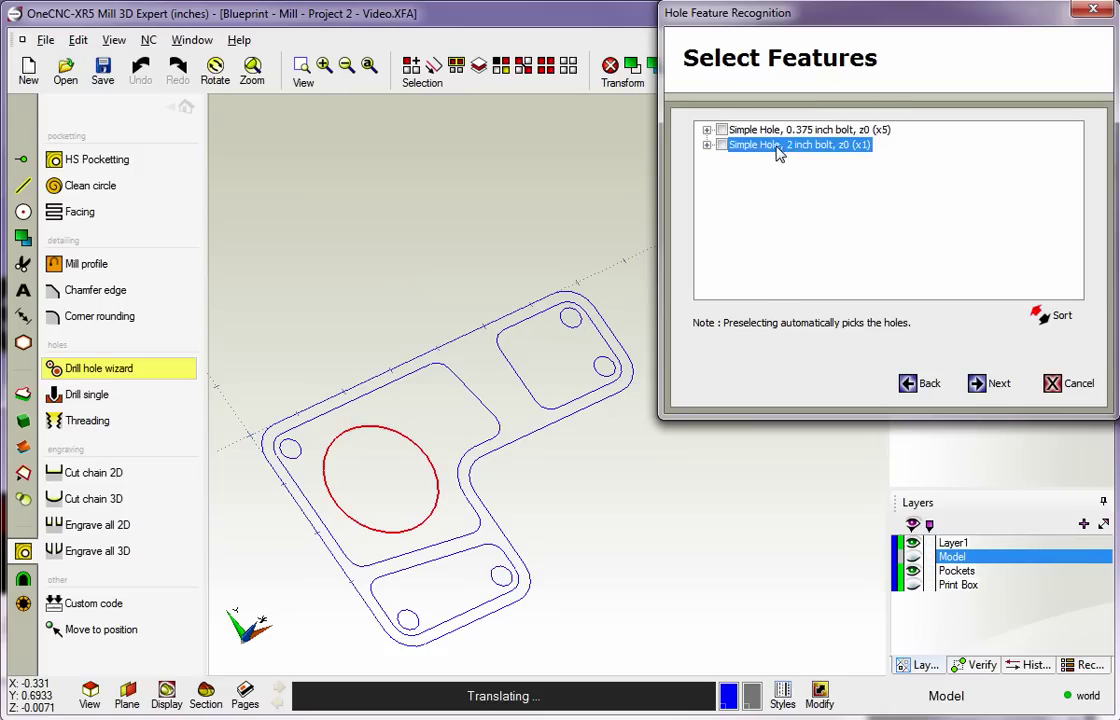
Step: Tick the 0.375 inch bolt hole row, leaving the 2 inch hole unchecked
left_click(723, 130)
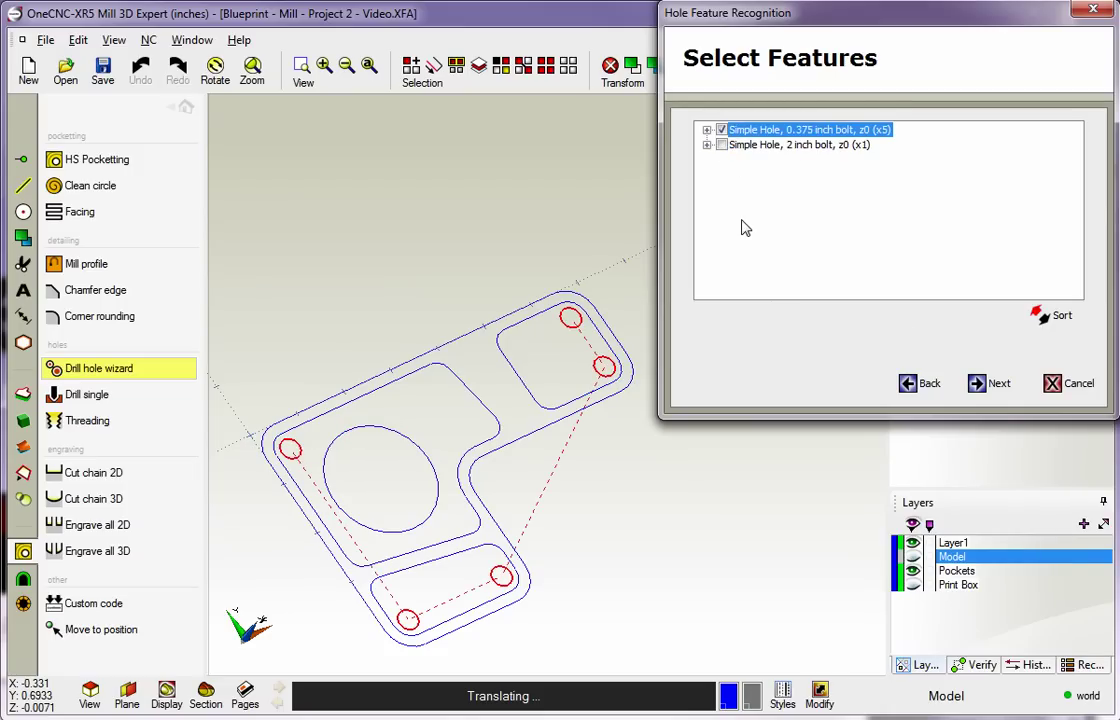
left_click(738, 145)
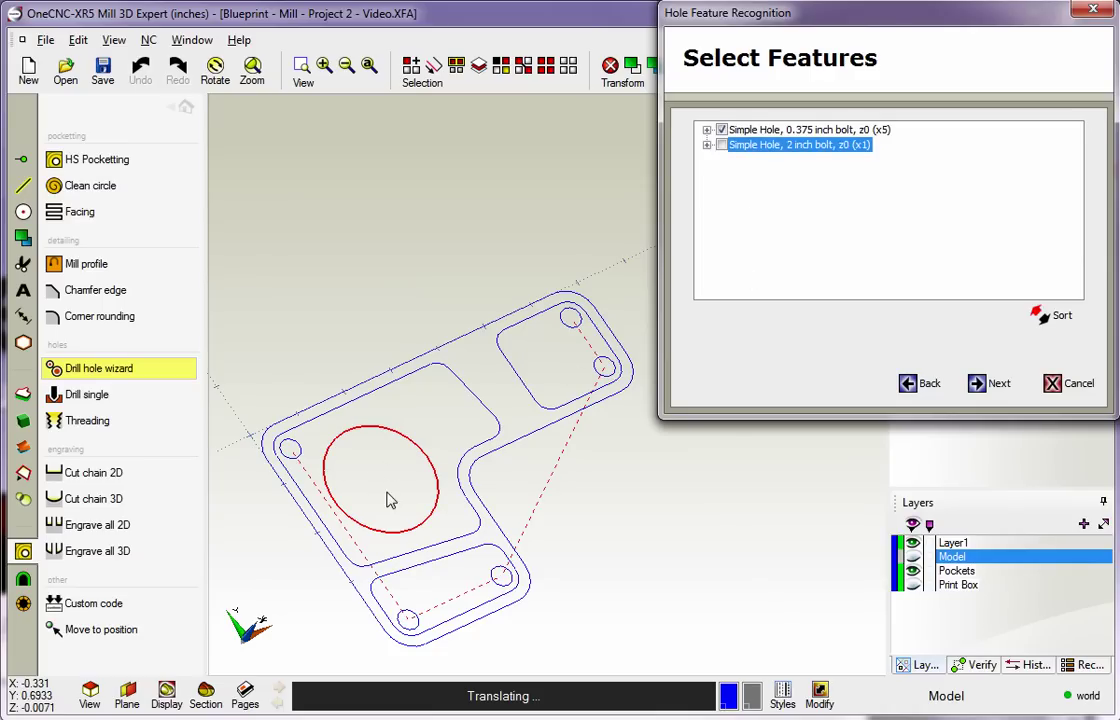
left_click(738, 132)
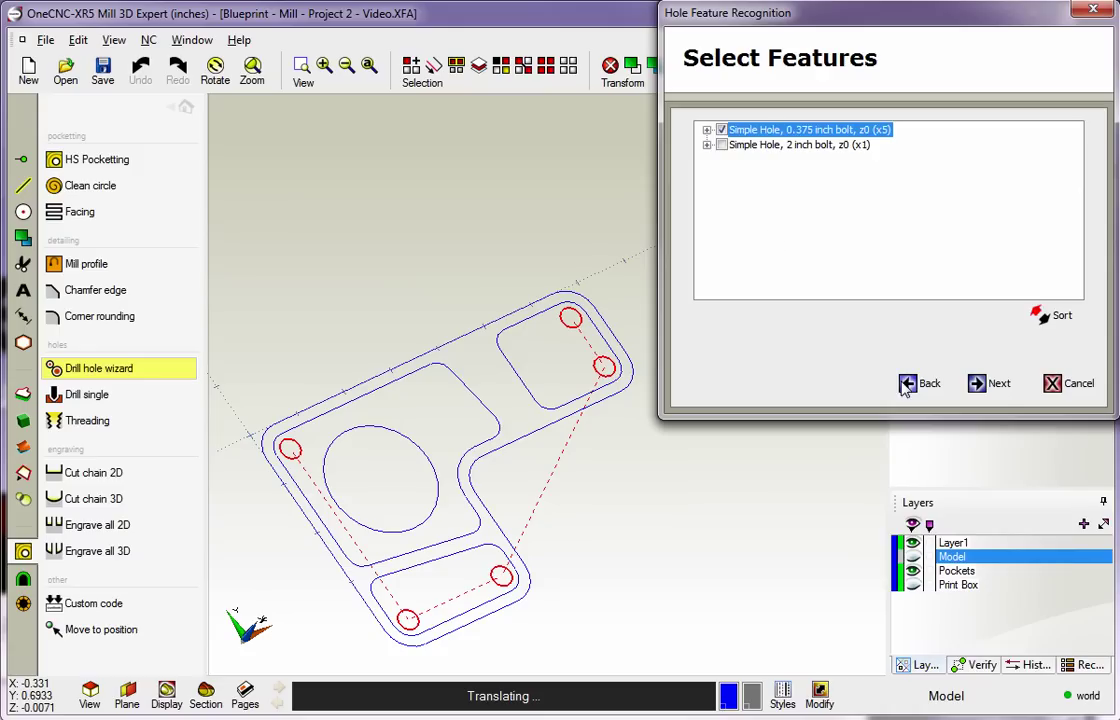
Step: Set Material Top to -.75 on Clearances, keeping Rapid Z Plane 0.5 and Plunge Clearance 0.05
key("Return")
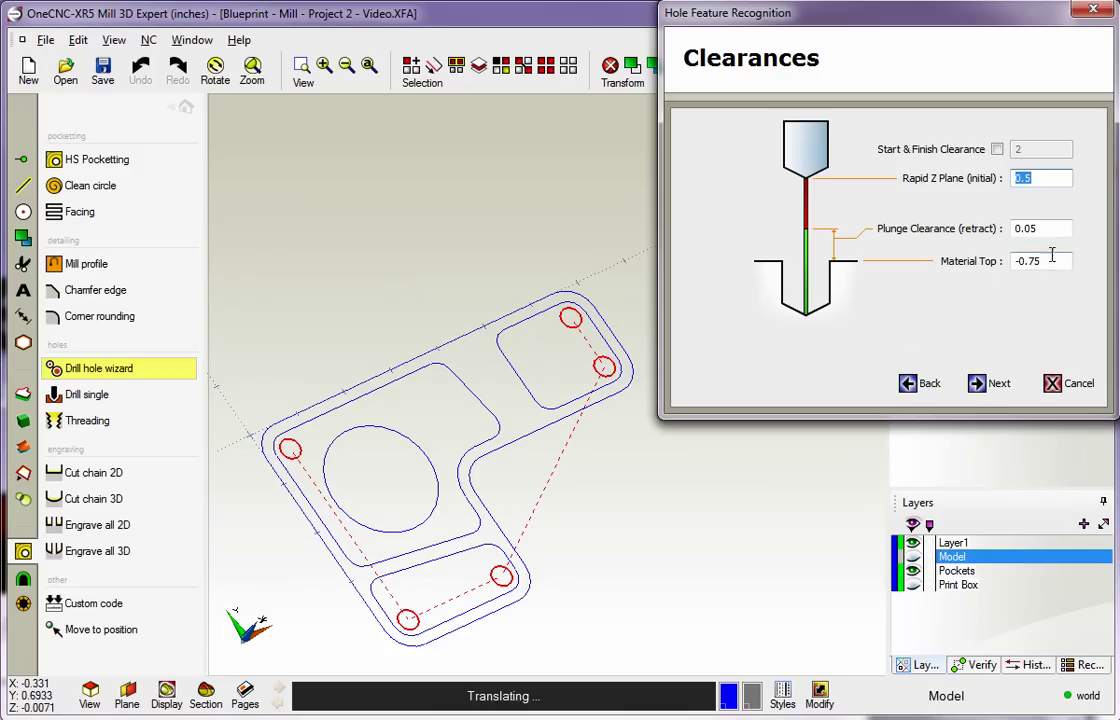
left_click_drag(1048, 262, 1000, 265)
type("0")
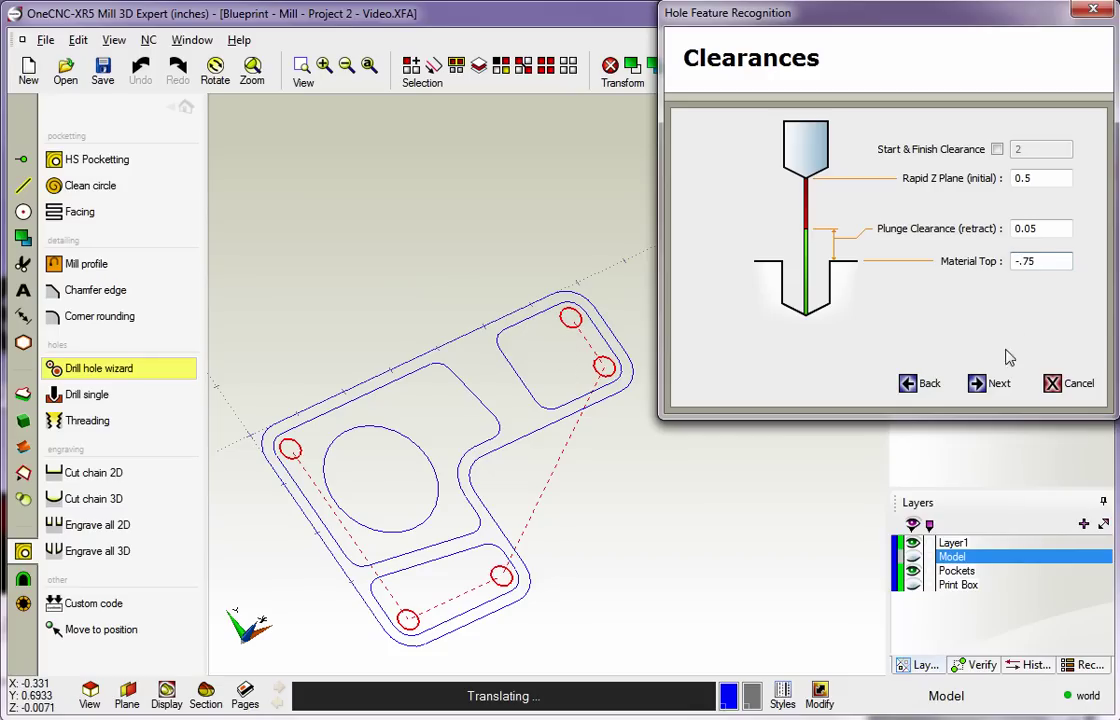
left_click(995, 383)
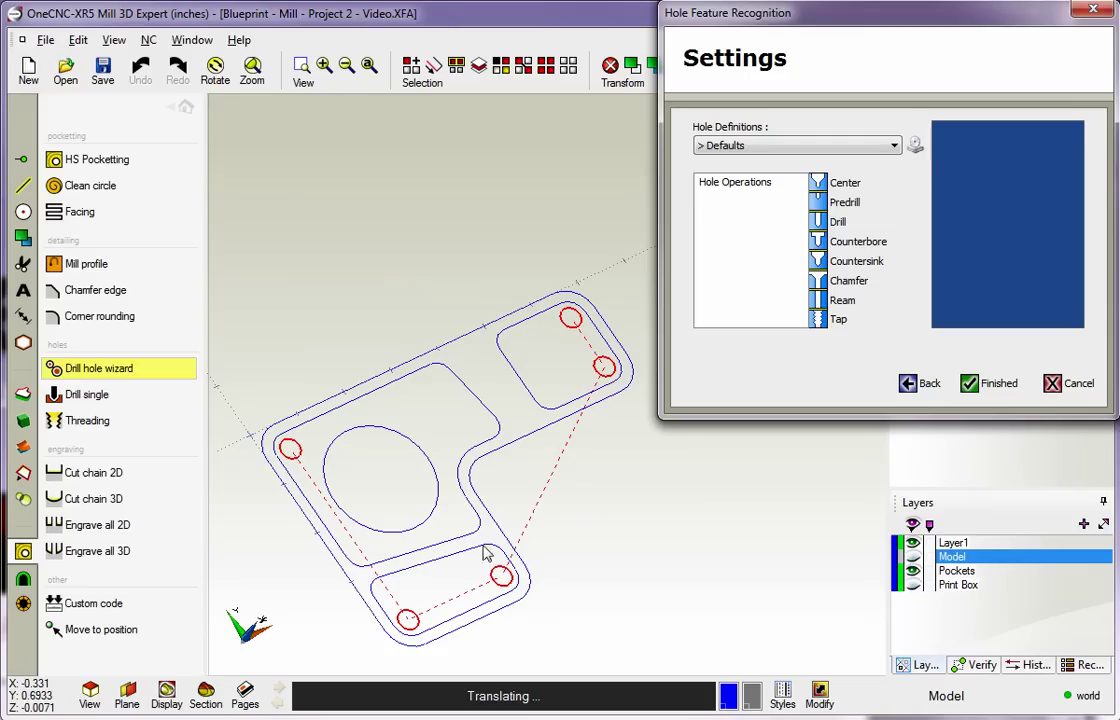
Step: Add Pre-Drill, Drill, Counter Sink and Tap operations, then remove them all
double_click(852, 203)
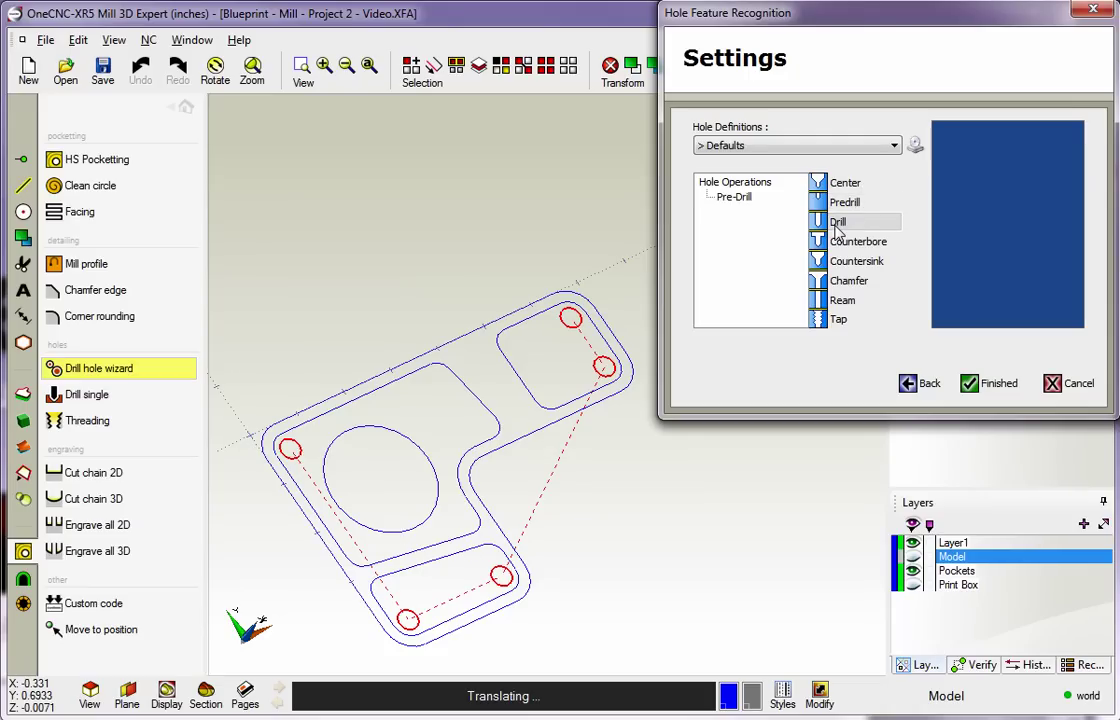
double_click(852, 222)
double_click(845, 261)
double_click(845, 320)
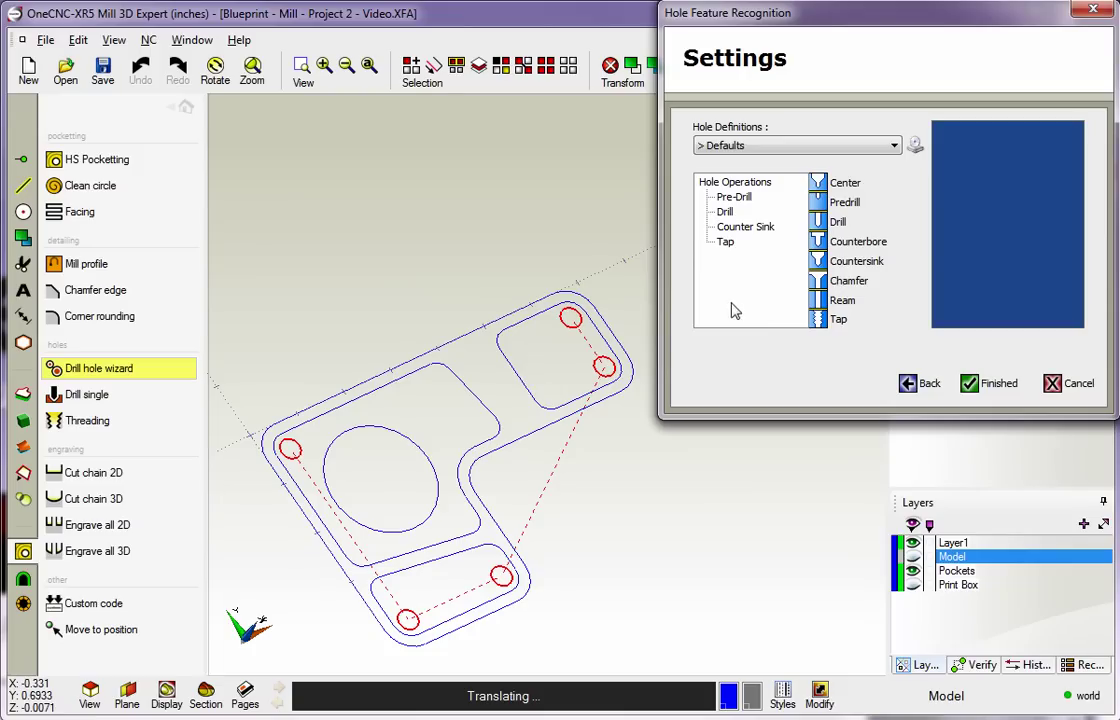
right_click(745, 230)
left_click(797, 310)
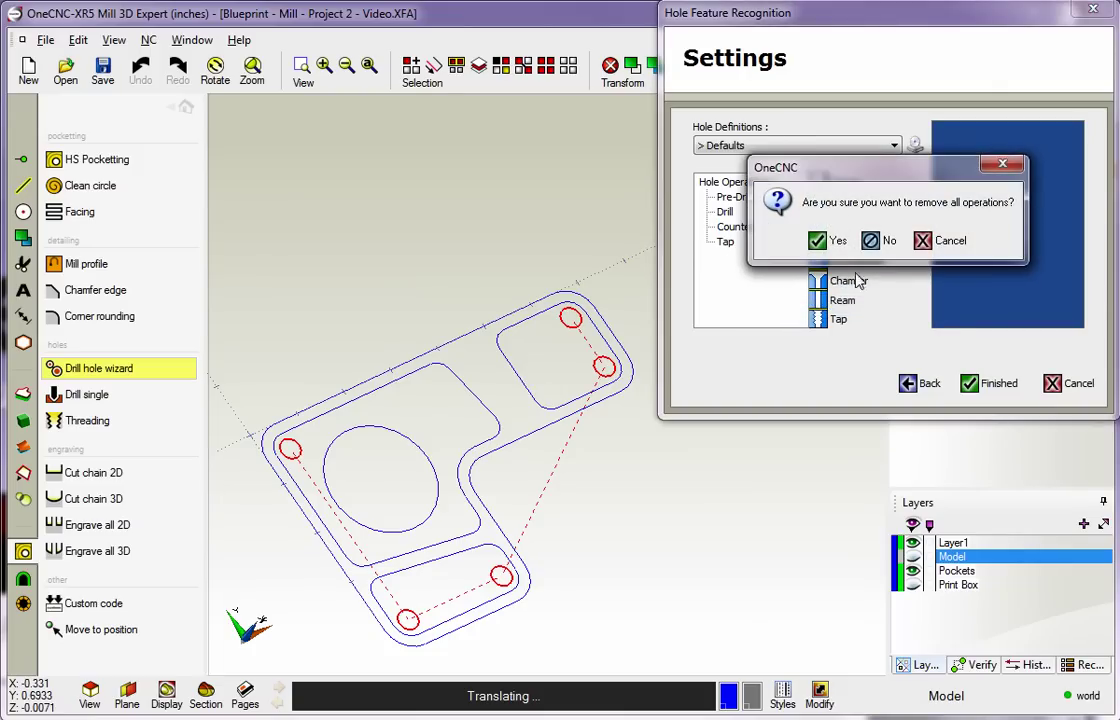
left_click(816, 240)
Step: Make Drill the only hole operation and acknowledge the missing-settings warning
left_click_drag(818, 220, 716, 190)
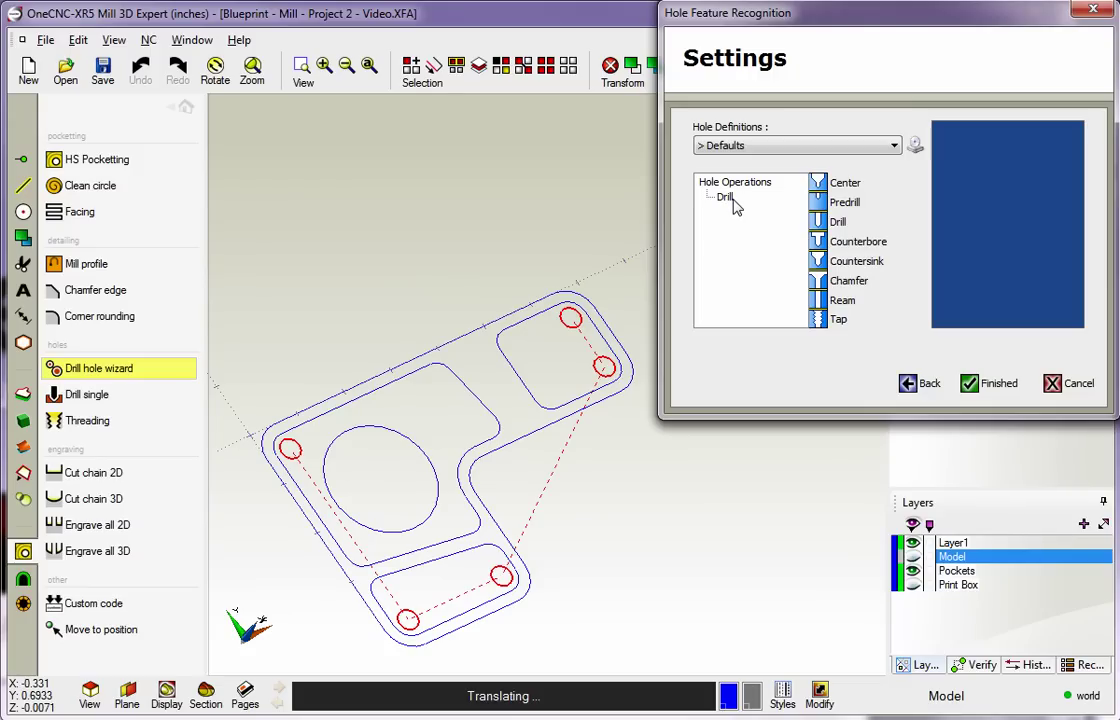
left_click(972, 390)
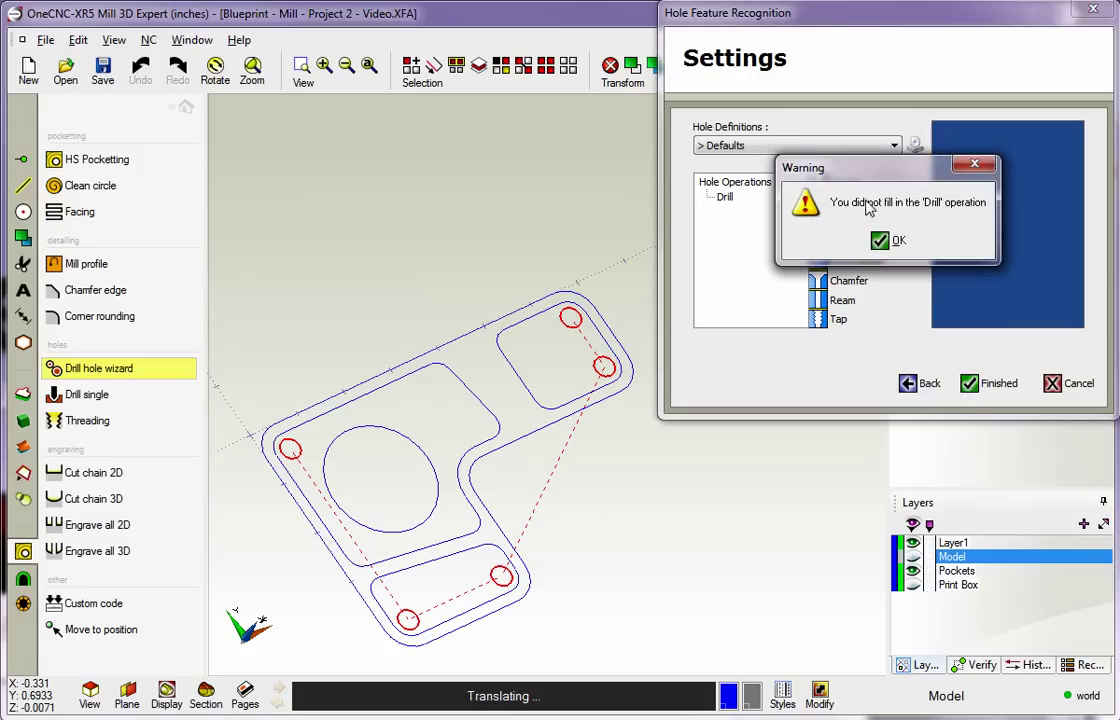
left_click(882, 244)
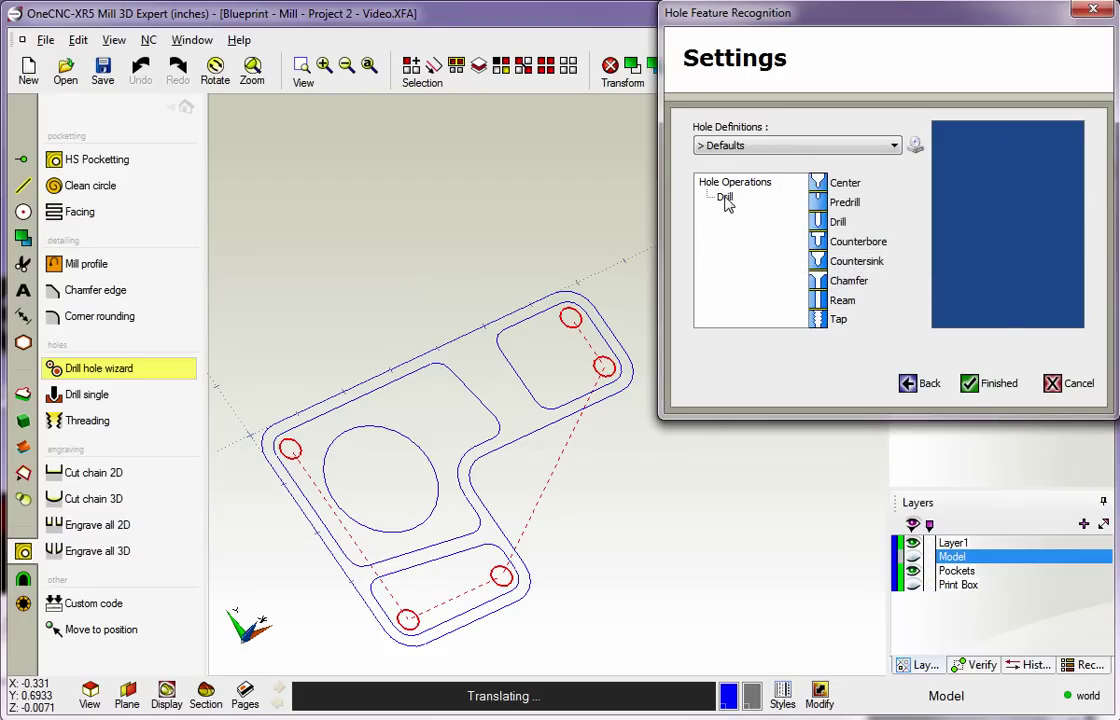
Step: Give the Drill operation tool number 3 with spindle speed 2000, feedrate 5 and plunge 2.5
double_click(725, 198)
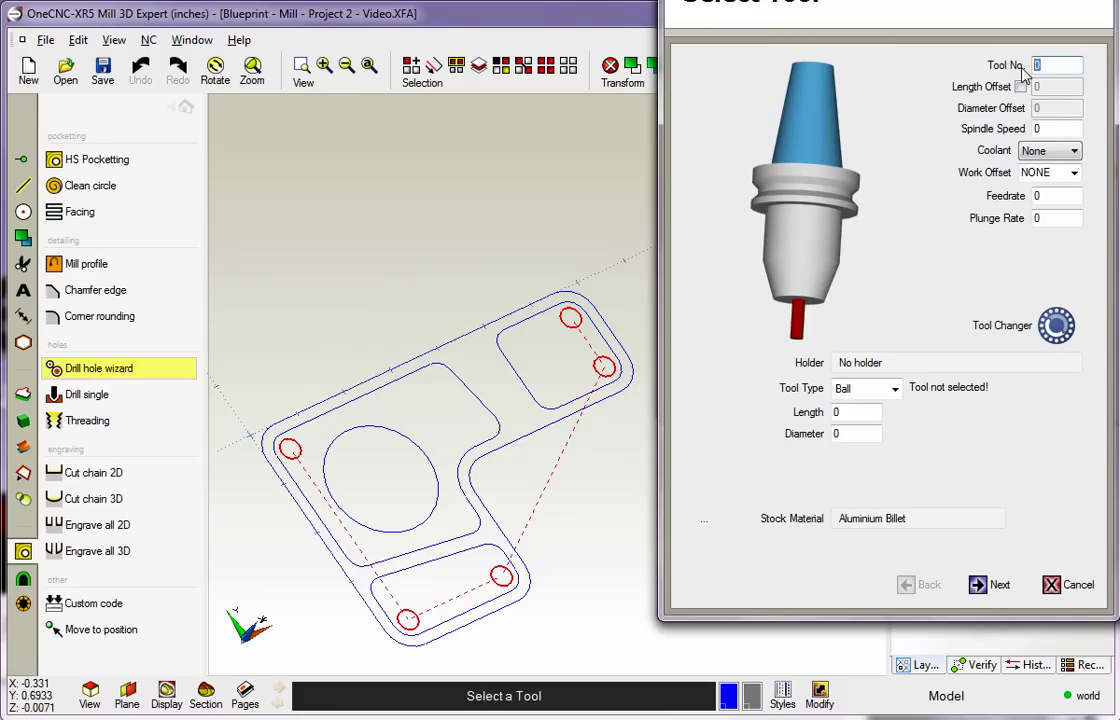
type("3")
key("Tab")
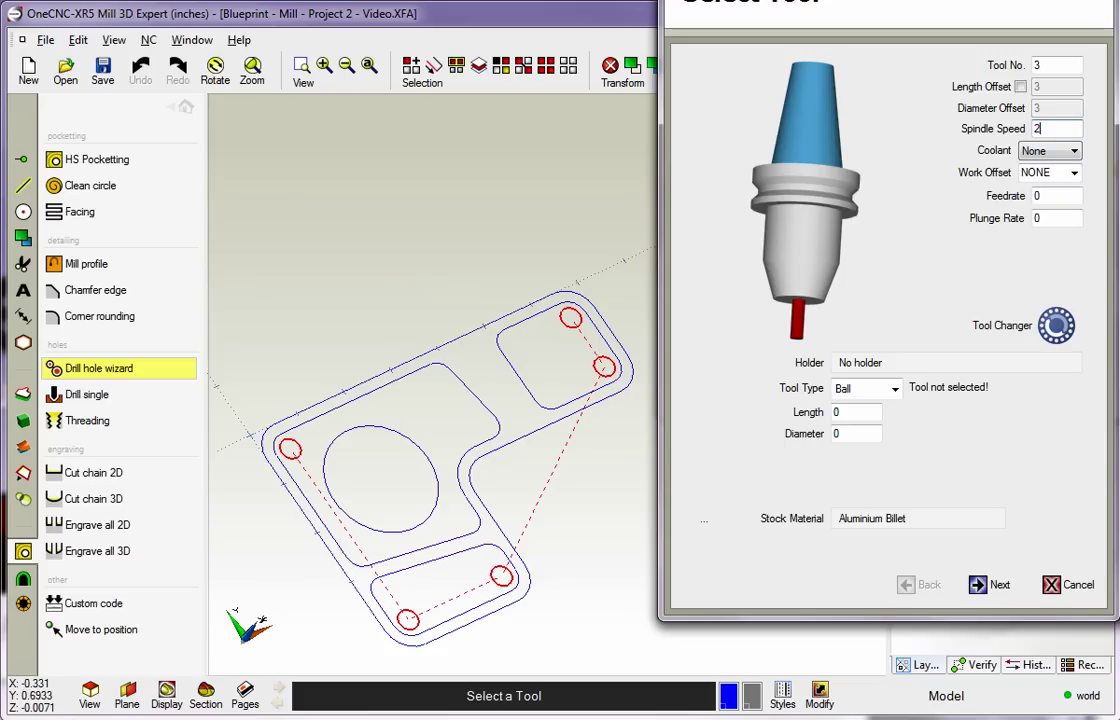
key("Tab")
key("Tab")
key("Tab")
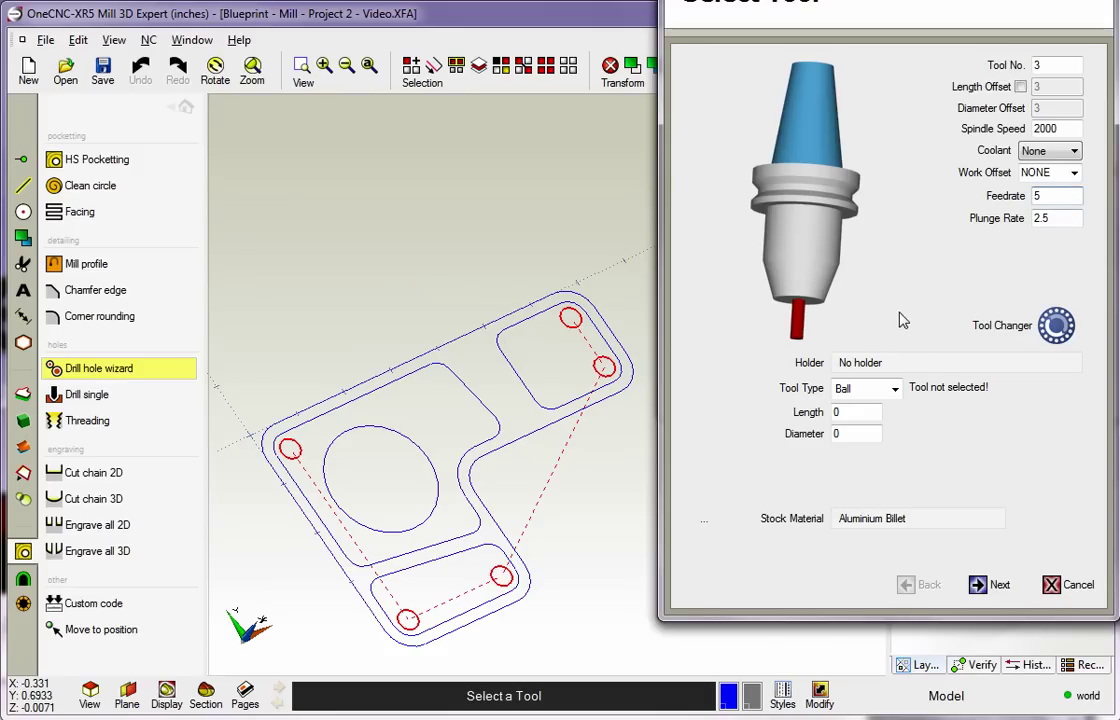
Step: Define the tool as a Drill with .375 diameter and 118° included angle
left_click(896, 390)
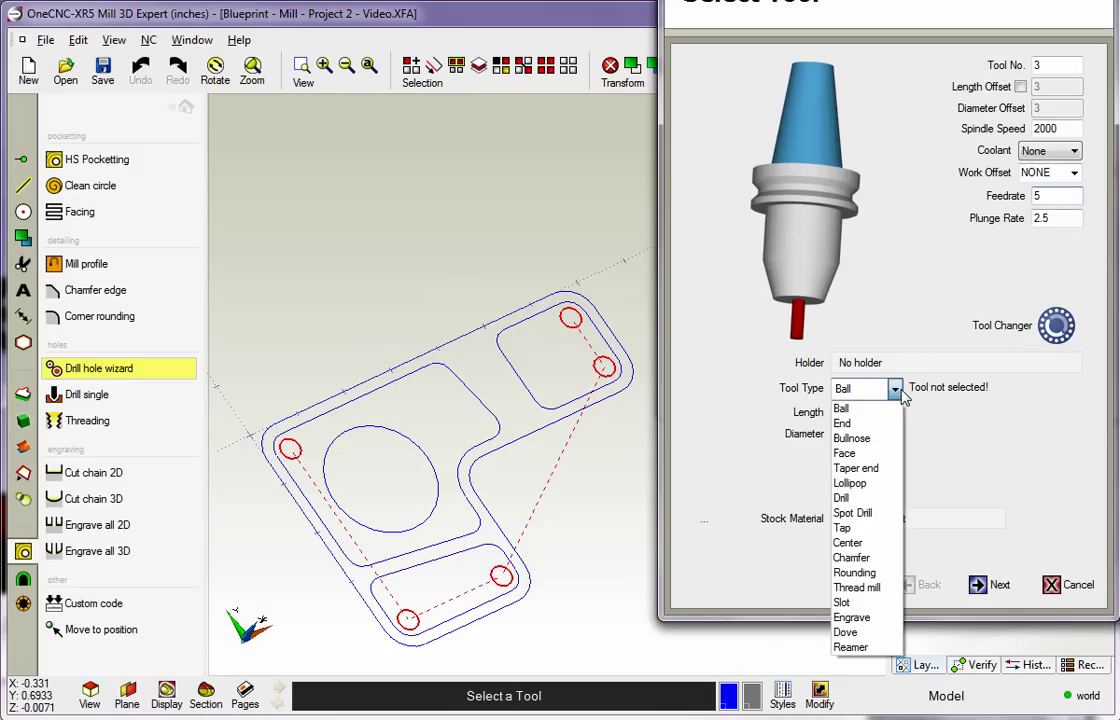
left_click(842, 498)
left_click(850, 413)
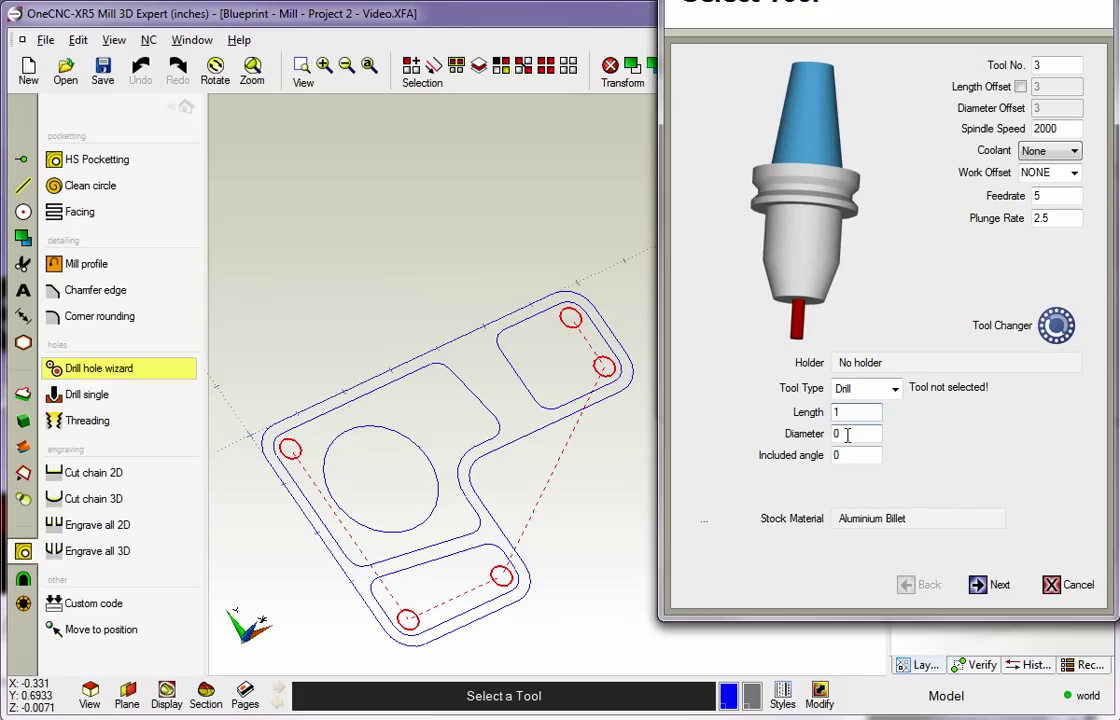
left_click(847, 435)
type("375")
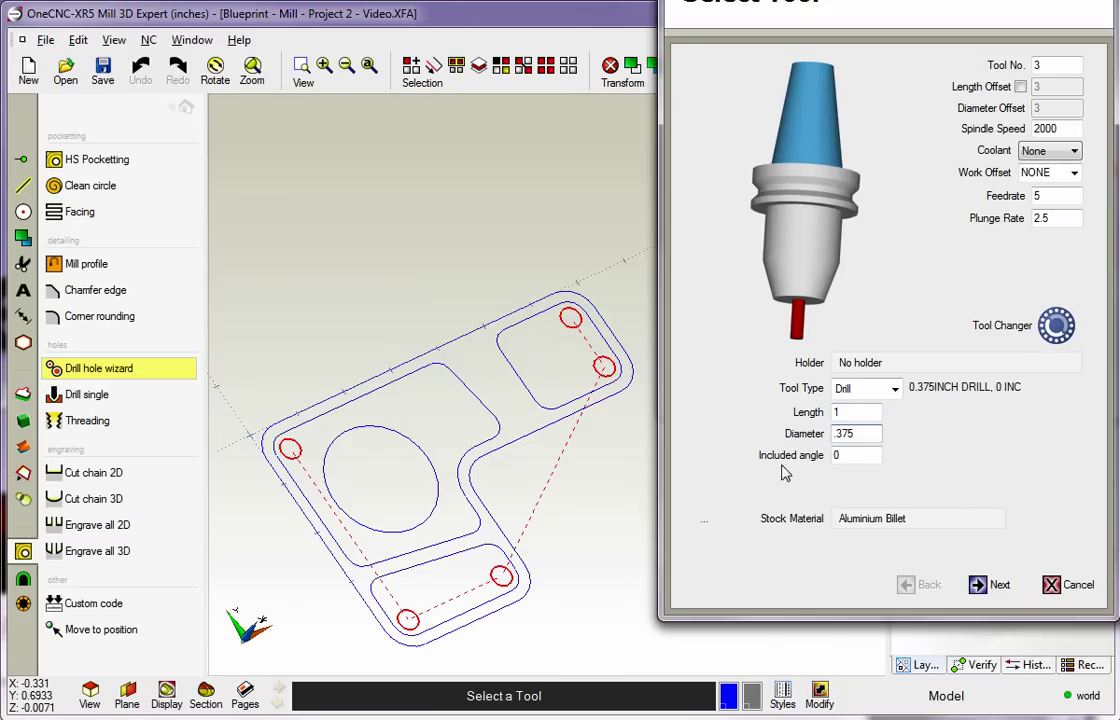
left_click(850, 455)
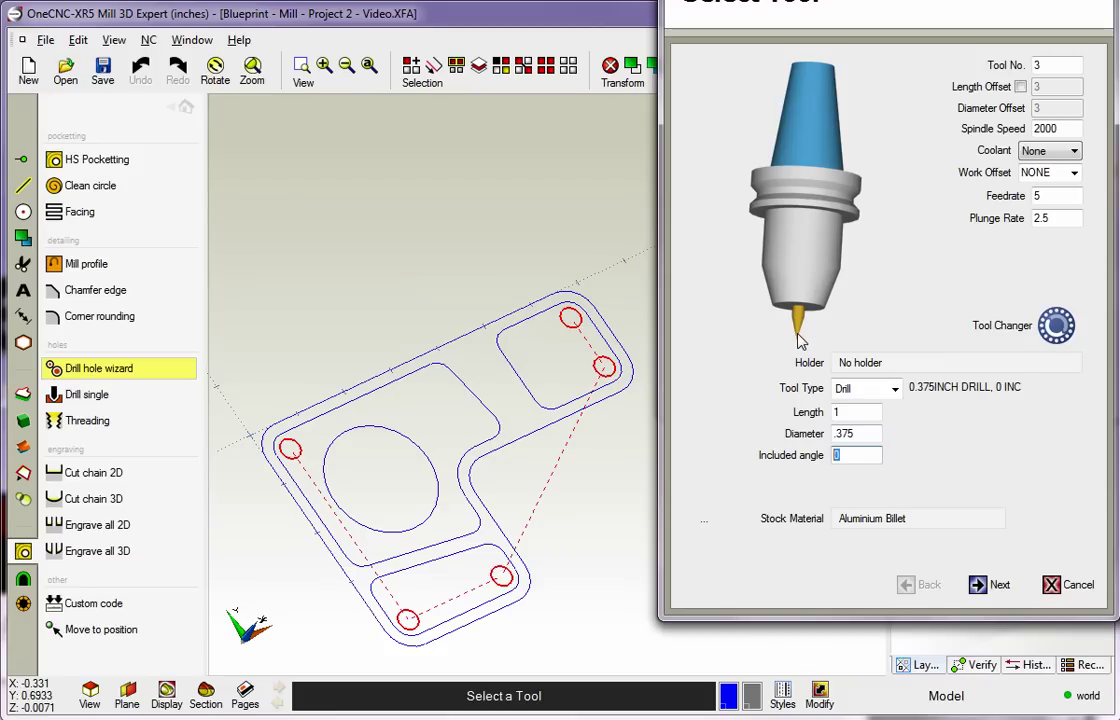
type("118")
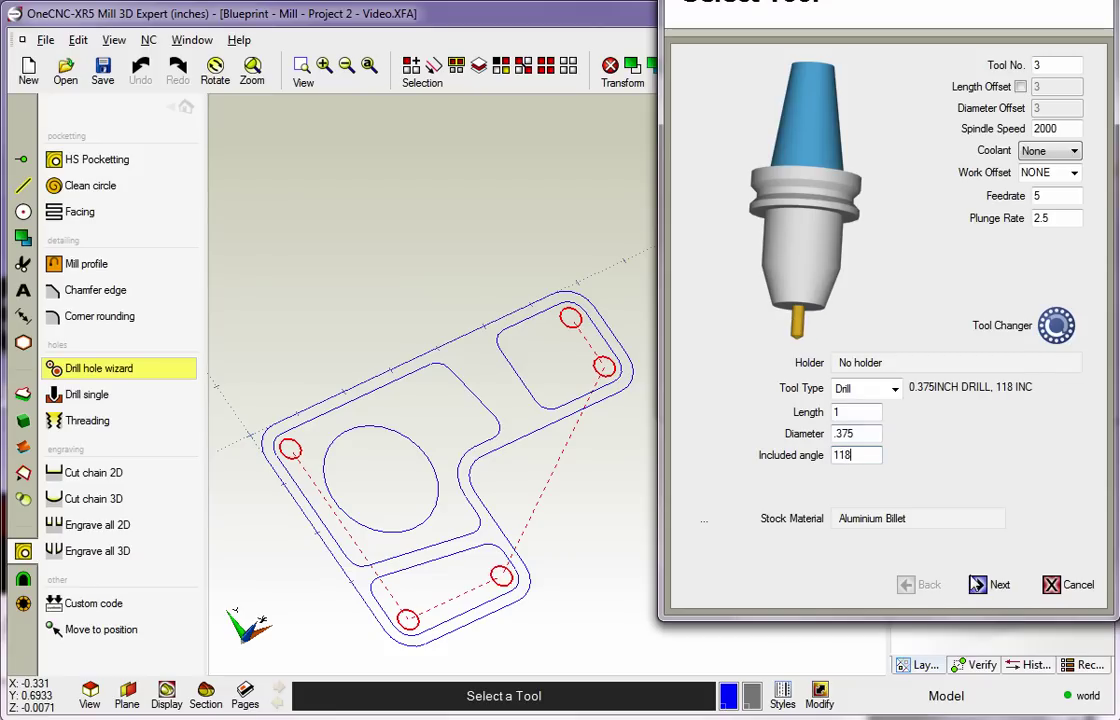
left_click(985, 584)
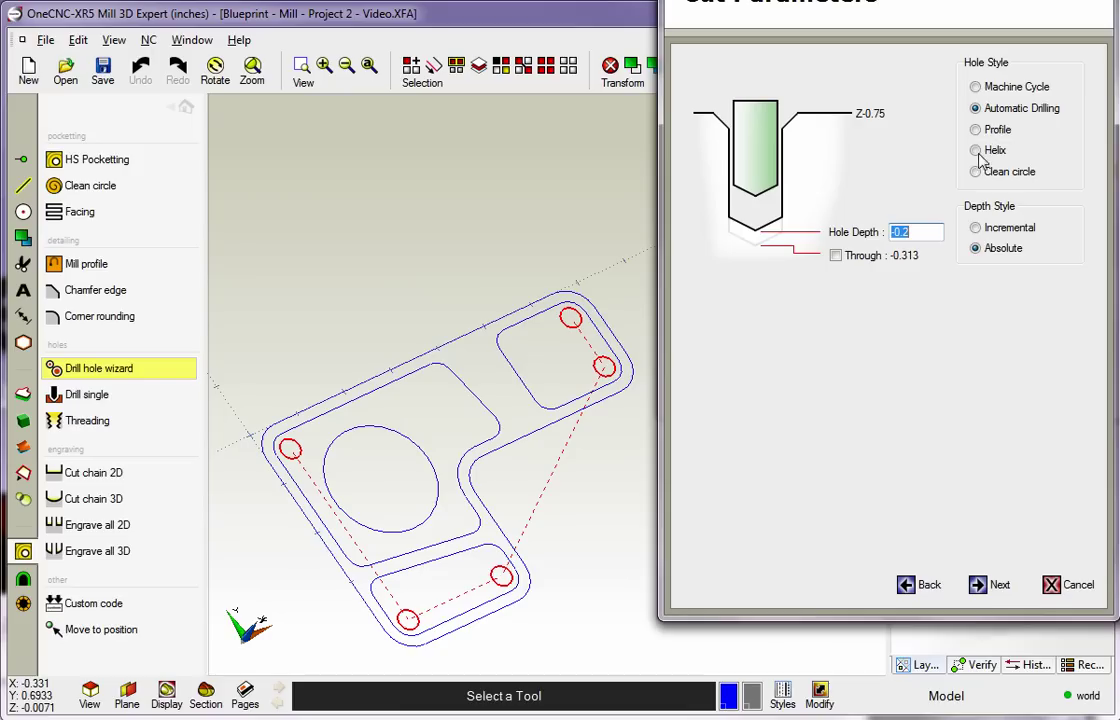
Step: Compare the hole styles and settle on Machine Cycle
left_click(975, 86)
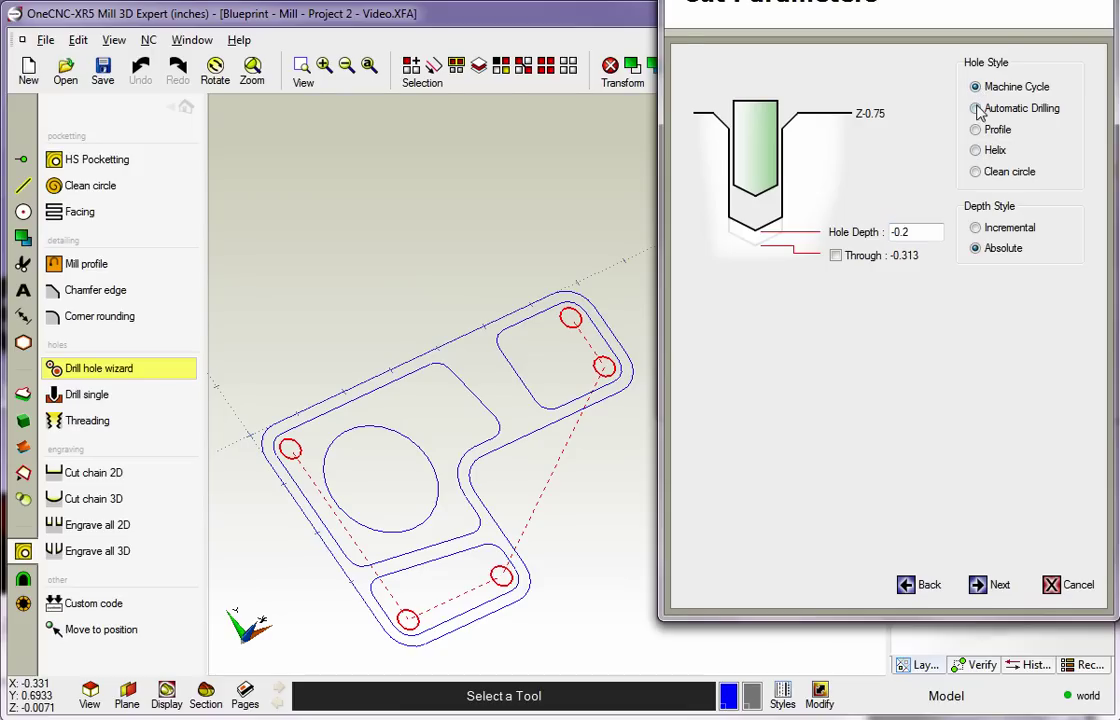
left_click(975, 108)
left_click(976, 88)
left_click(975, 108)
left_click(976, 87)
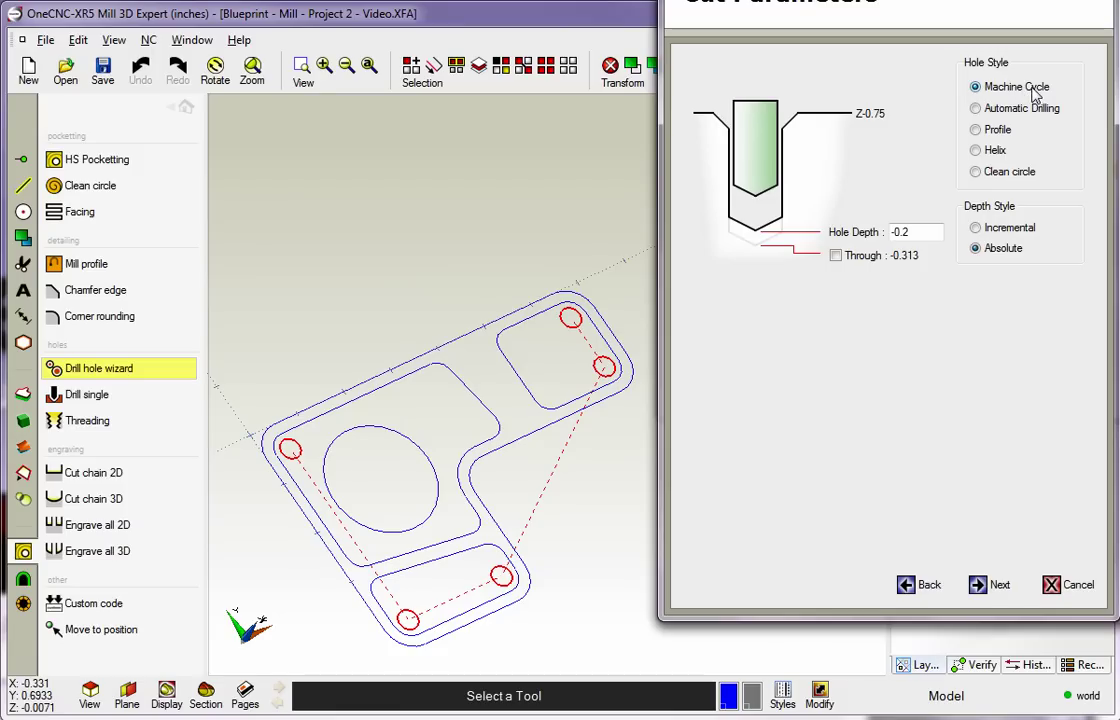
left_click(975, 108)
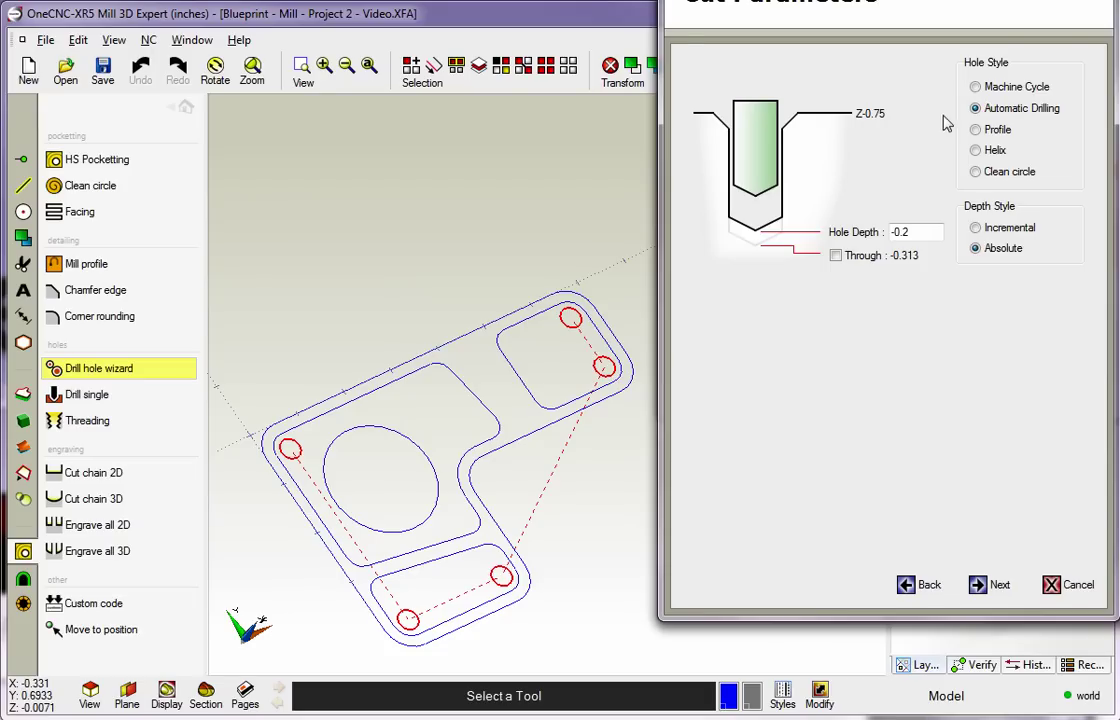
left_click(976, 88)
left_click(974, 108)
left_click(976, 131)
left_click(977, 151)
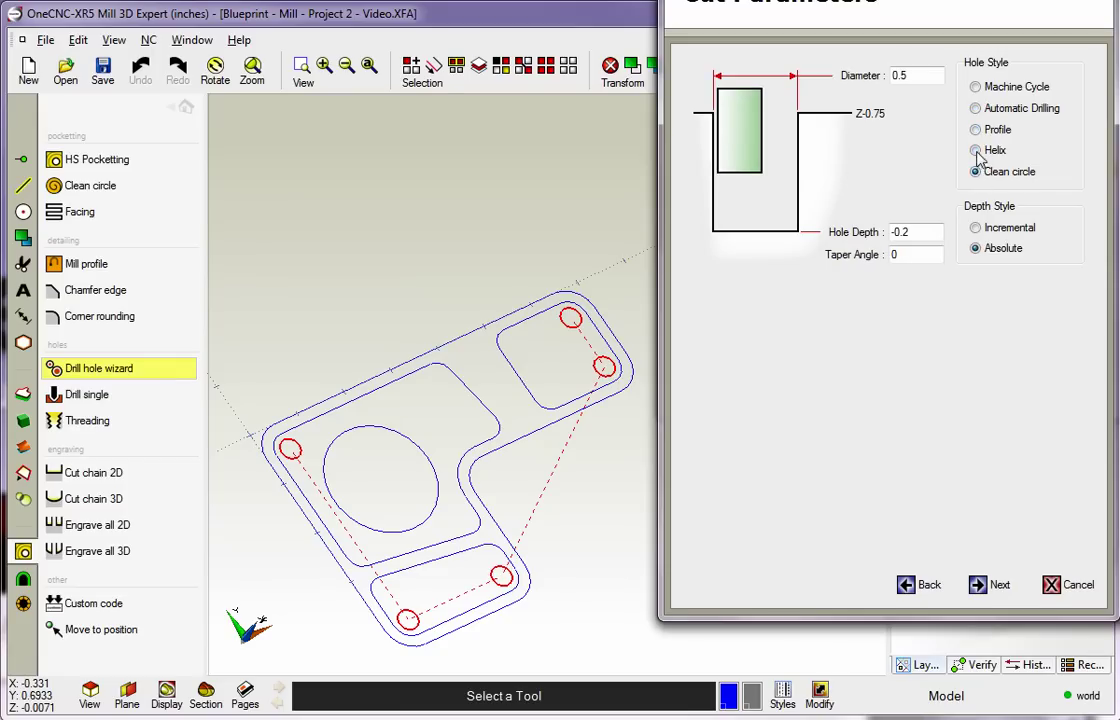
left_click(976, 130)
left_click(976, 88)
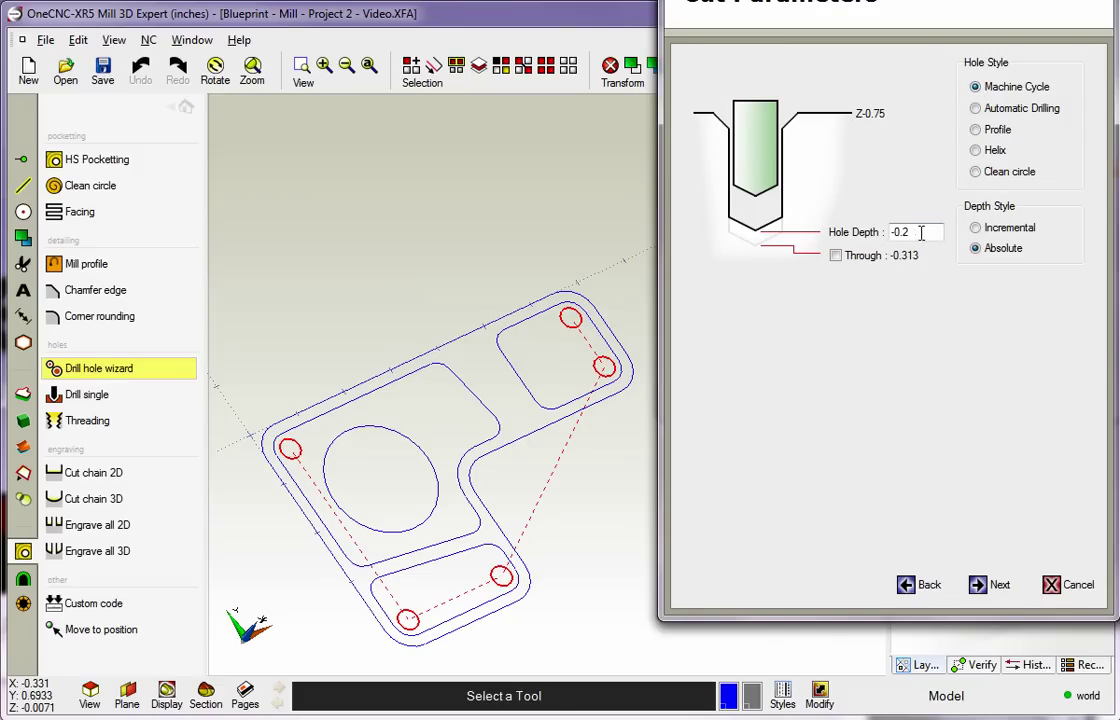
Step: Set the depth style to Incremental with a hole depth of .3
left_click(975, 228)
left_click(910, 233)
left_click_drag(906, 232, 870, 250)
type(".3")
left_click(976, 249)
left_click_drag(905, 232, 870, 238)
type("-1.2")
left_click(976, 228)
left_click_drag(937, 236, 782, 210)
type(".")
Step: Use the G83 Deep Hole Drilling Cycle with Peck Q .1 and Retract Mode NONE
left_click(996, 585)
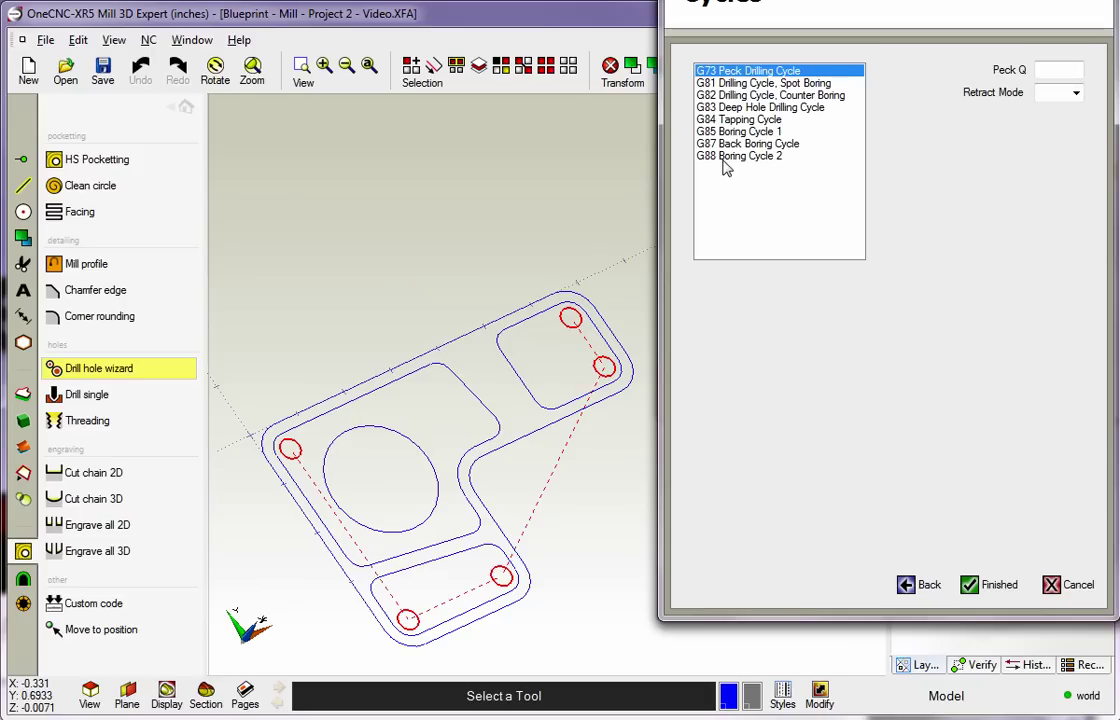
left_click(719, 119)
left_click(721, 131)
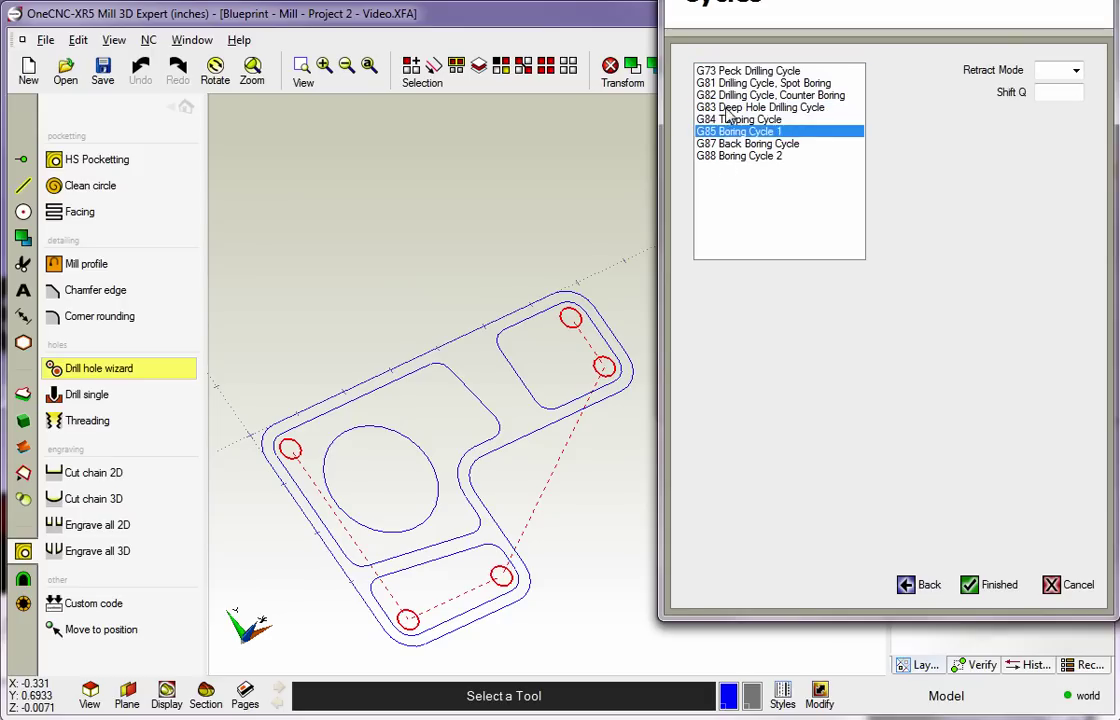
left_click(720, 107)
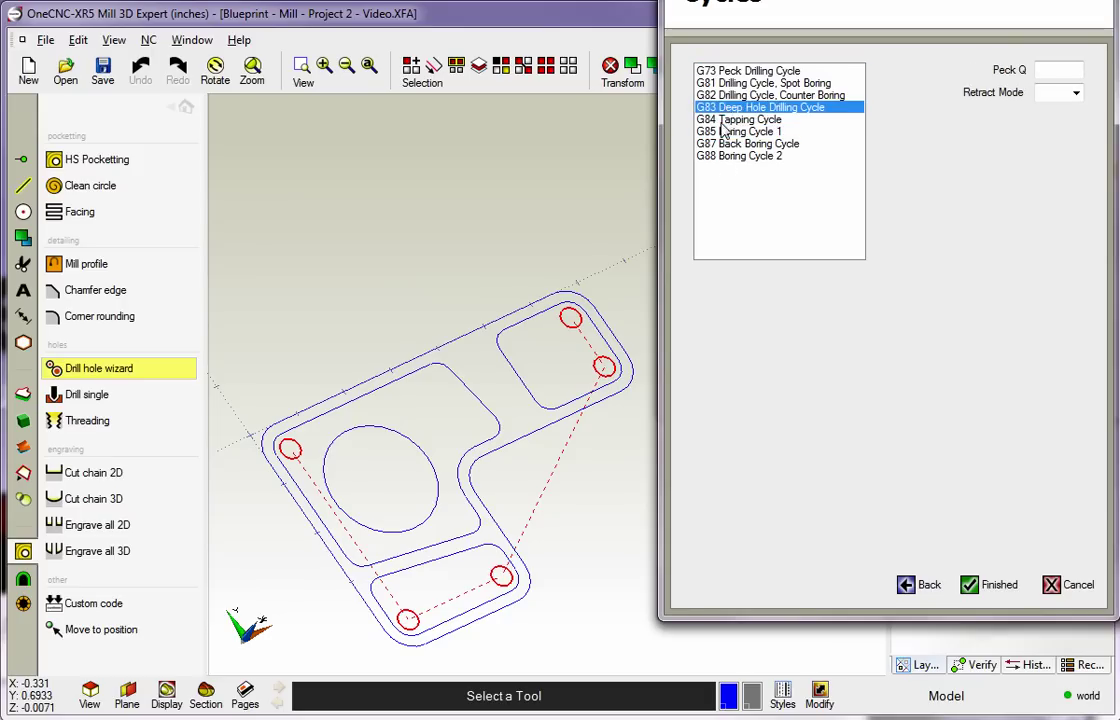
left_click(1056, 72)
left_click(1076, 94)
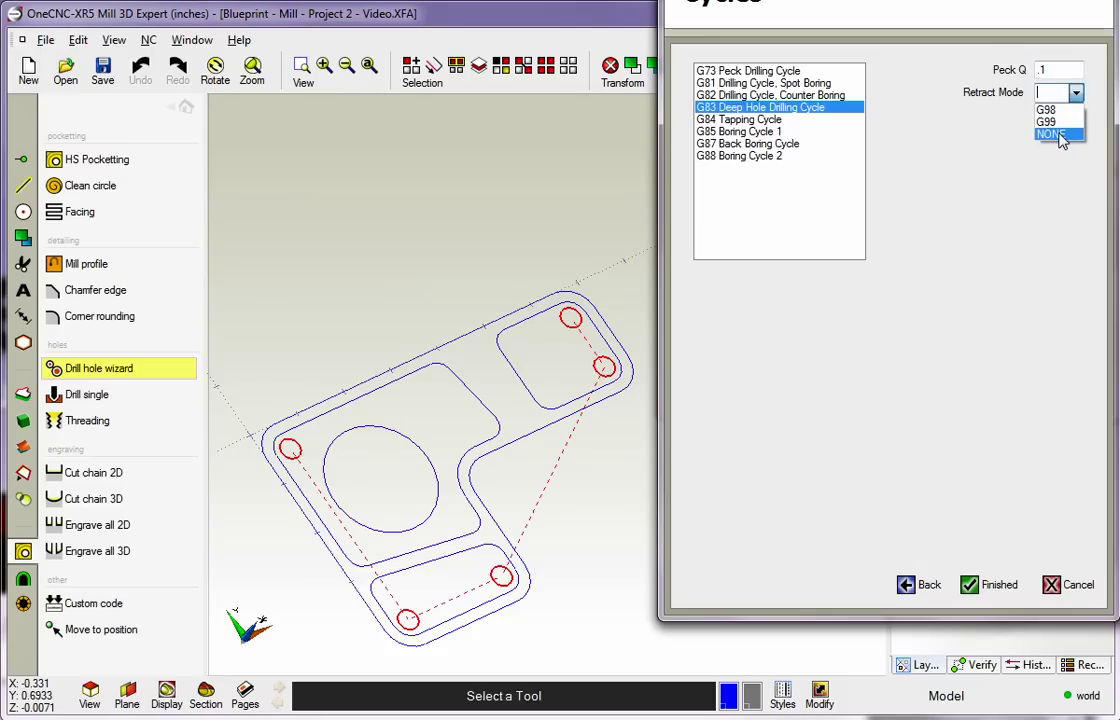
left_click(1062, 136)
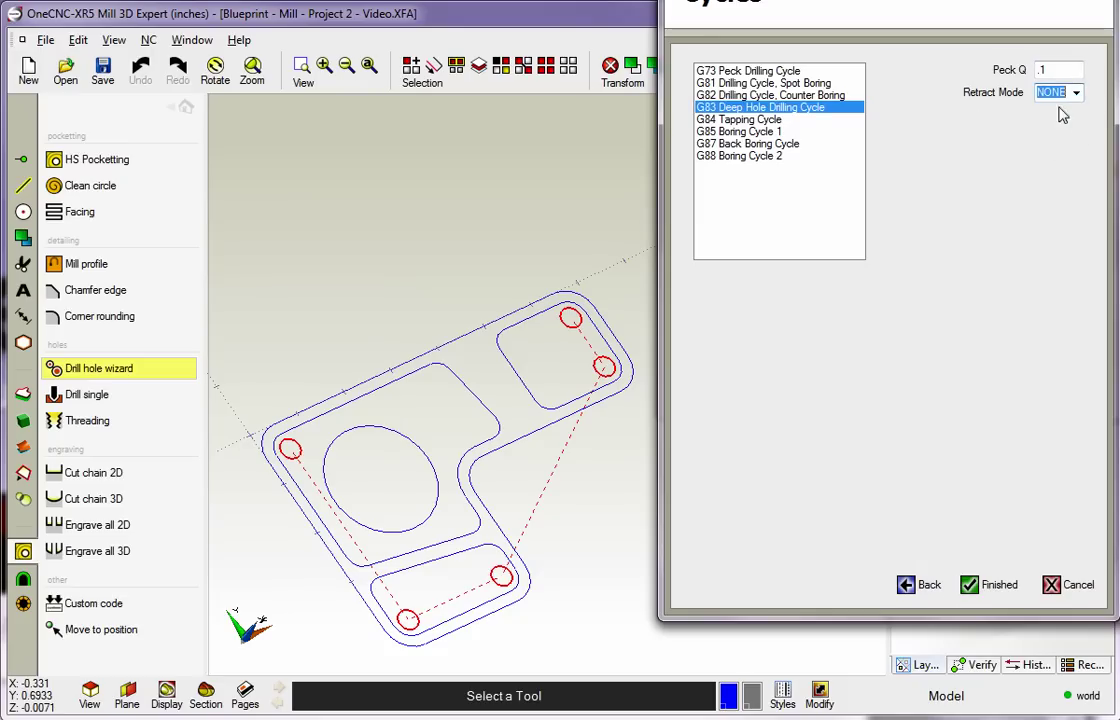
left_click(970, 586)
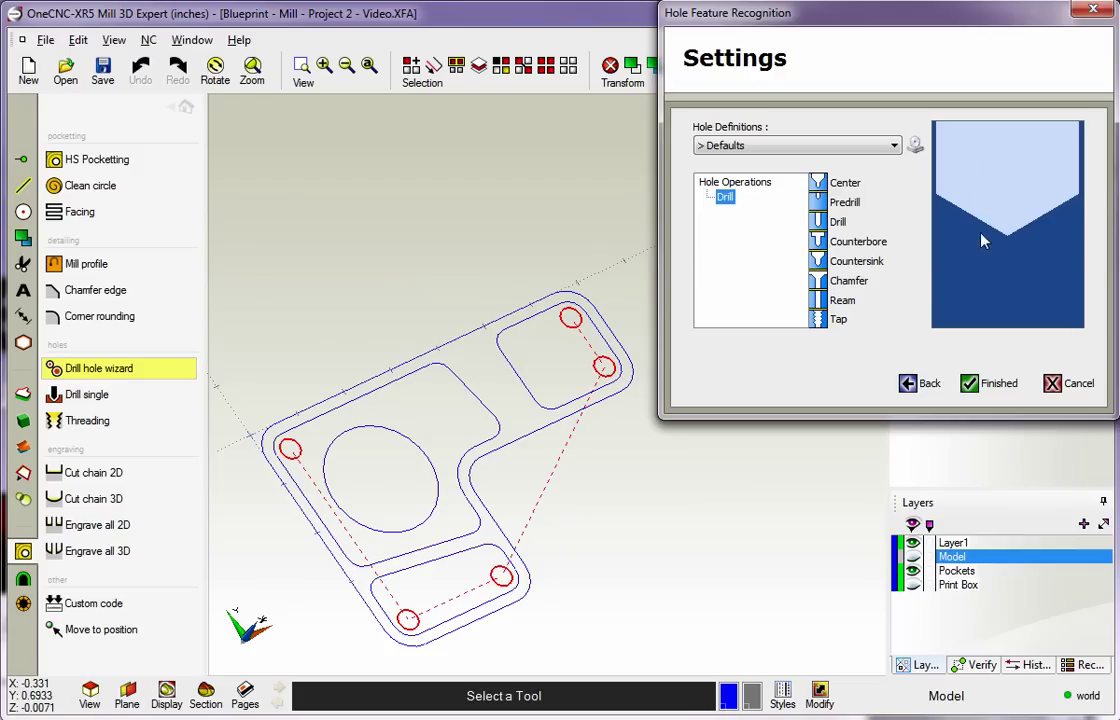
Step: Create the Simple Hole toolpath for the 0.375 inch bolts and return to the main tools
left_click(972, 388)
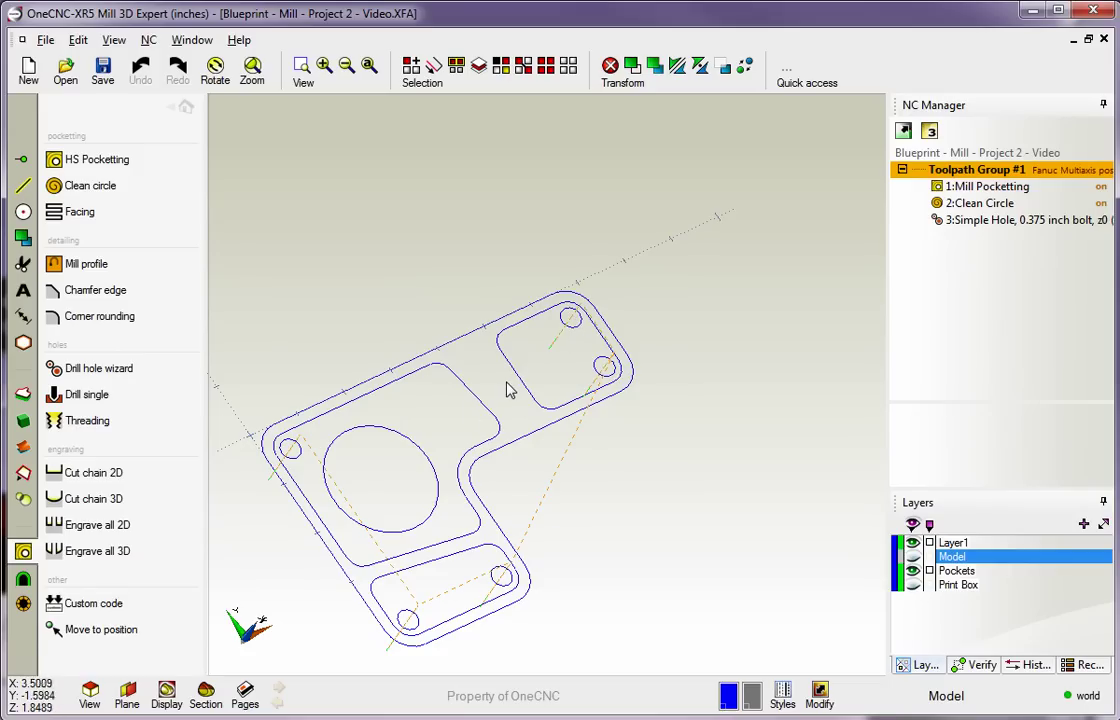
middle_click_drag(508, 388, 618, 323)
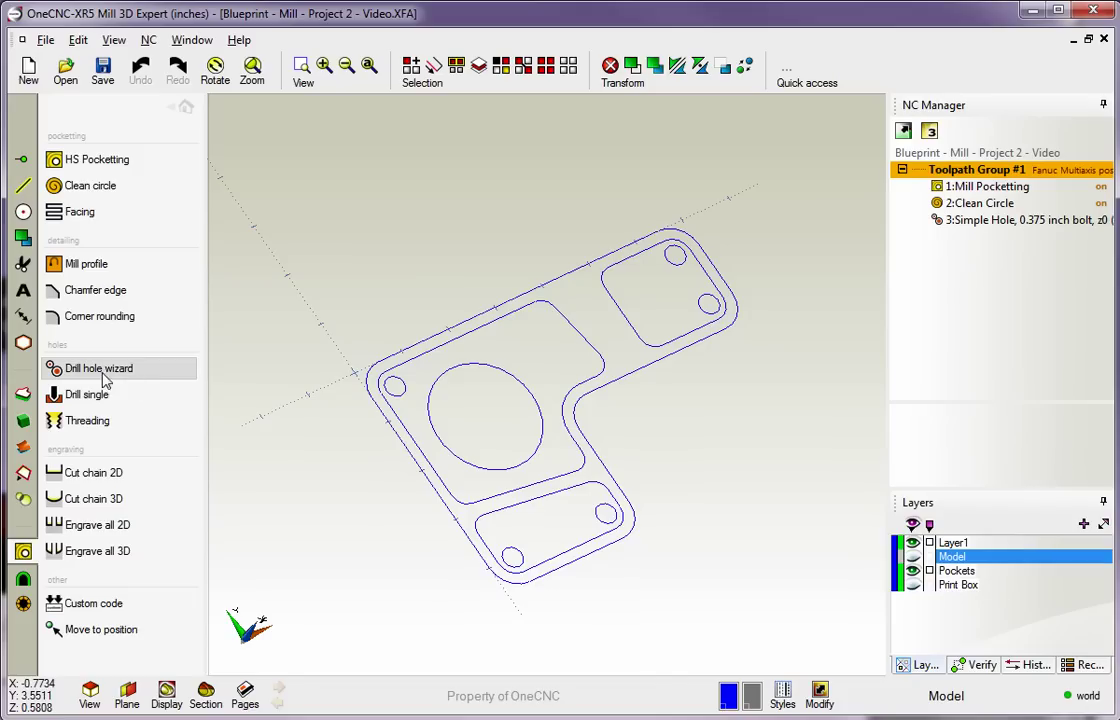
left_click(186, 107)
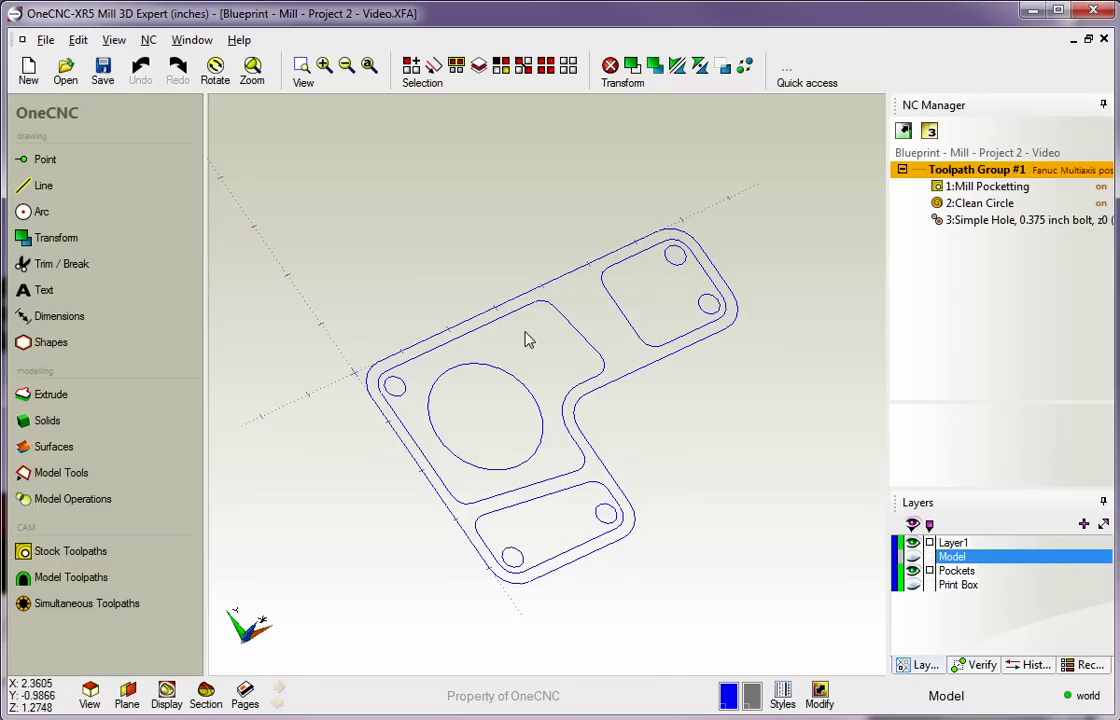